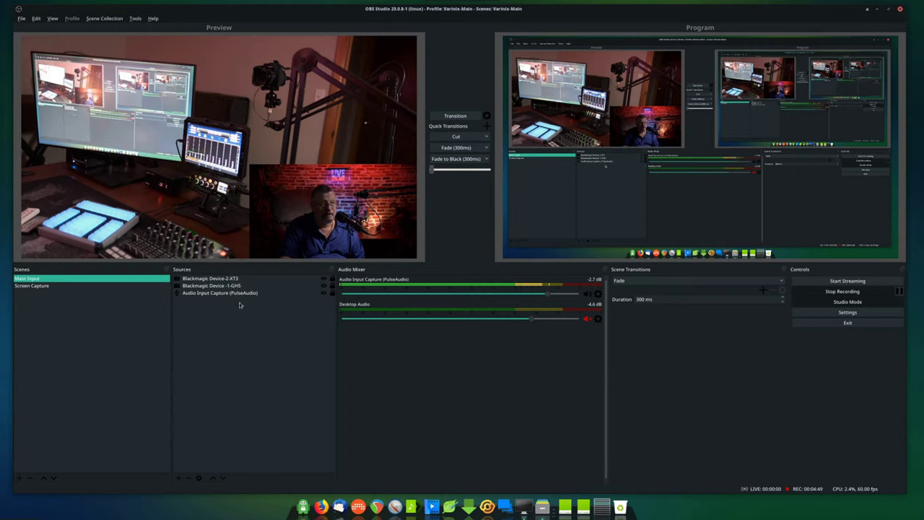
# - Select the Audio Input Capture (PulseAudio) source in OBS Studio and switch to the workspace holding the Catia patchbay
pyautogui.click(221, 293)
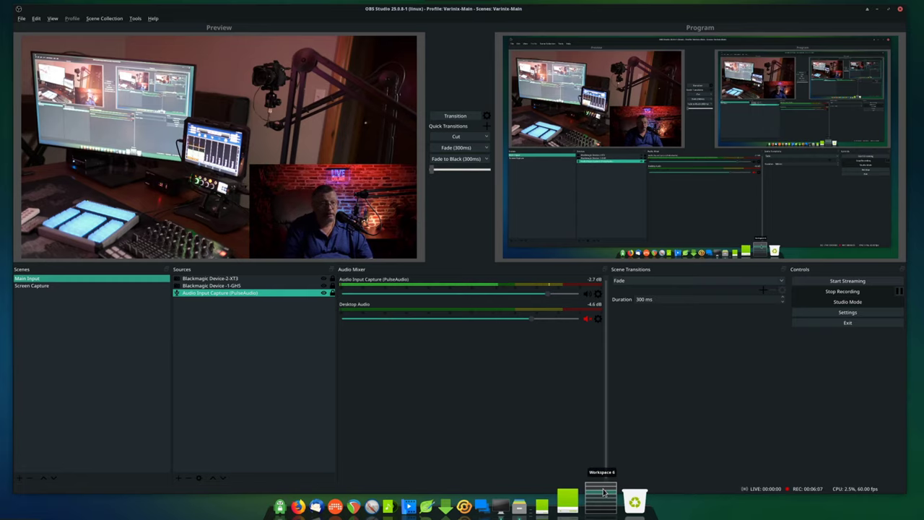
pyautogui.scroll(-1, 603, 492)
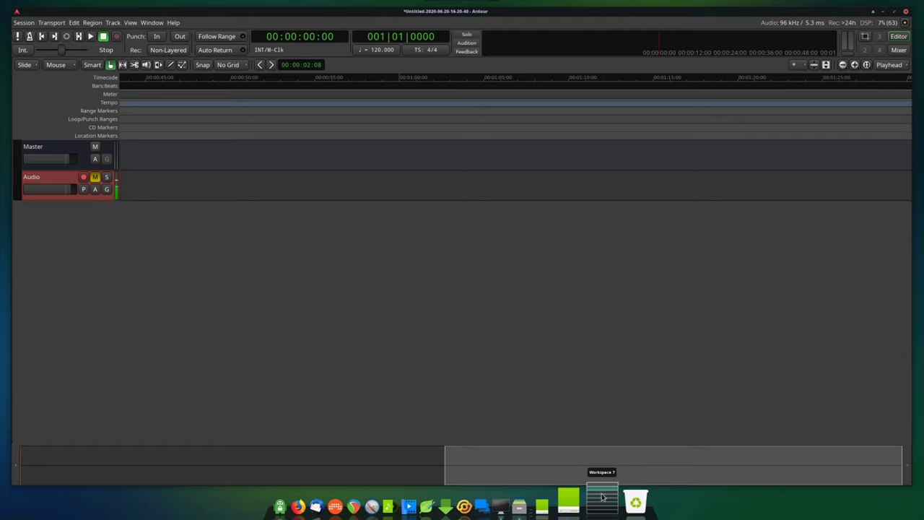
pyautogui.click(601, 503)
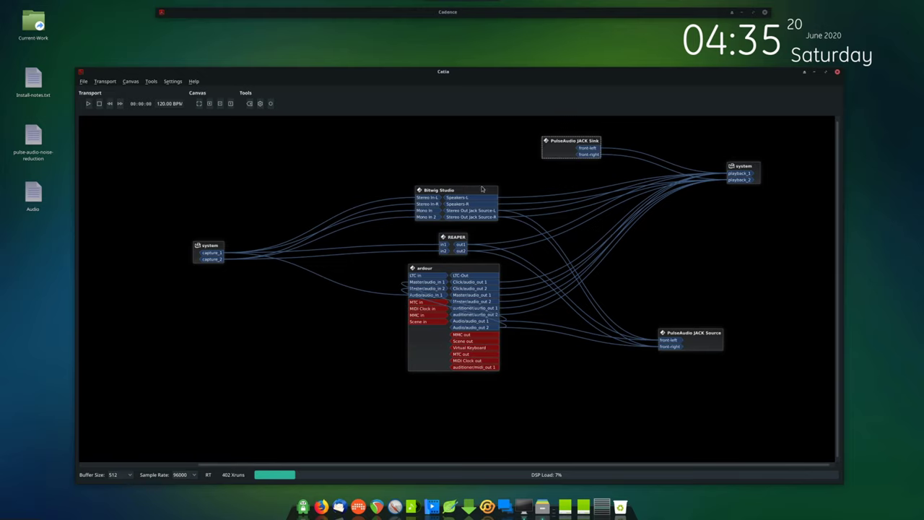
# - Nudge the Bitwig Studio, REAPER and ardour nodes slightly upward on the Catia canvas, keeping them stacked in that order
pyautogui.moveTo(470, 192)
pyautogui.mouseDown()
pyautogui.moveTo(477, 184)
pyautogui.moveTo(469, 190)
pyautogui.mouseUp()
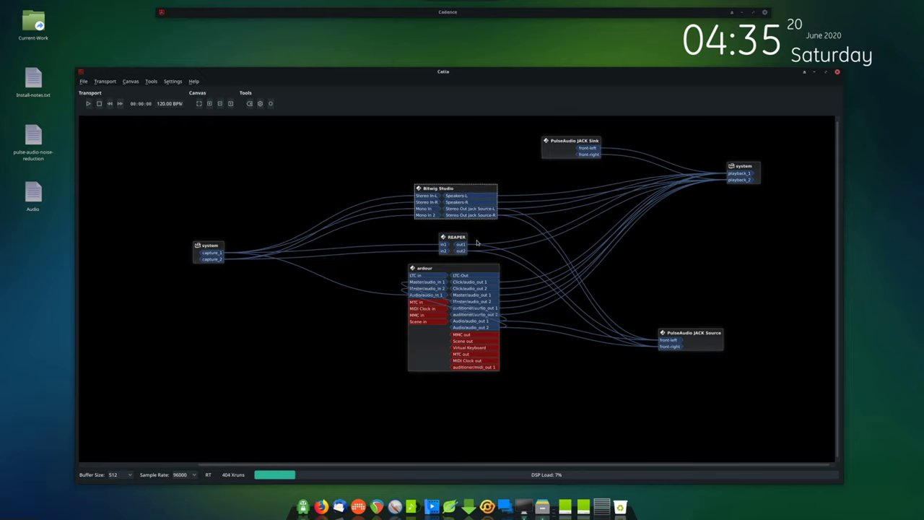
pyautogui.moveTo(480, 192); pyautogui.dragTo(478, 190)
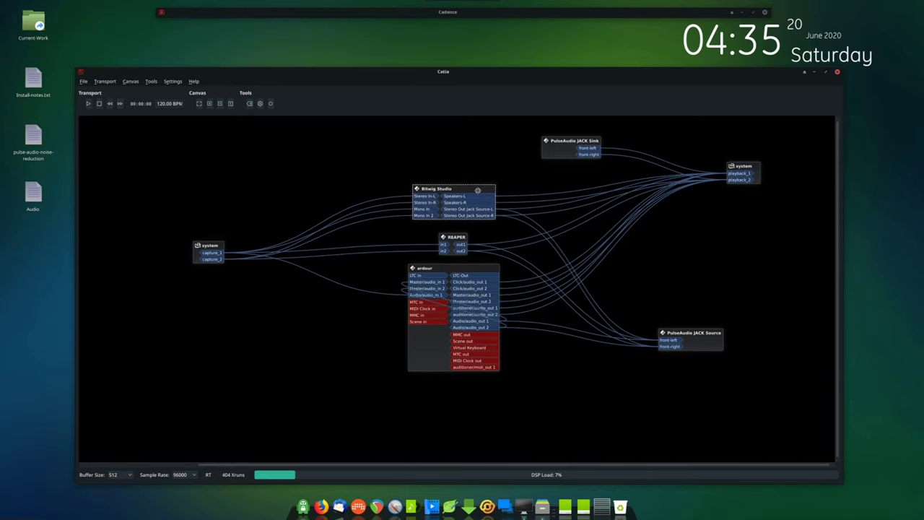
pyautogui.moveTo(454, 239); pyautogui.dragTo(451, 235)
pyautogui.moveTo(459, 190); pyautogui.dragTo(459, 188)
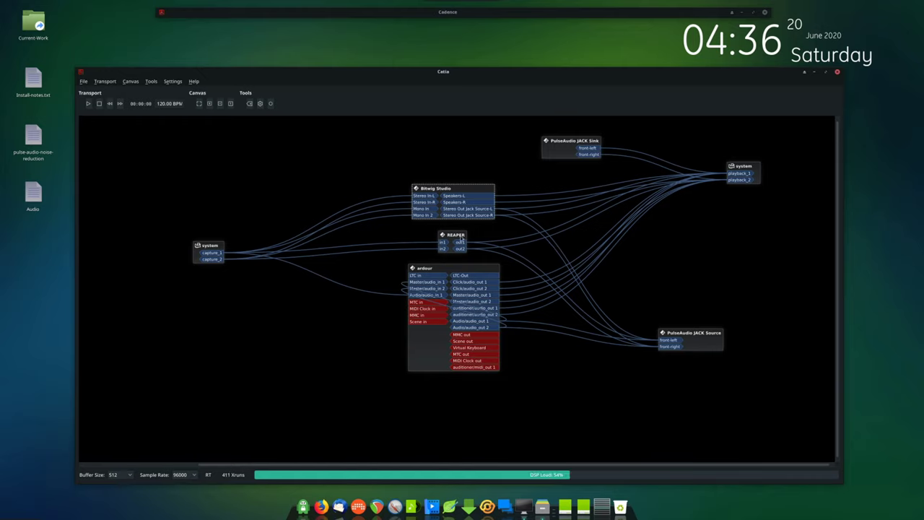
pyautogui.moveTo(453, 235)
pyautogui.mouseDown()
pyautogui.moveTo(444, 244)
pyautogui.moveTo(454, 235)
pyautogui.mouseUp()
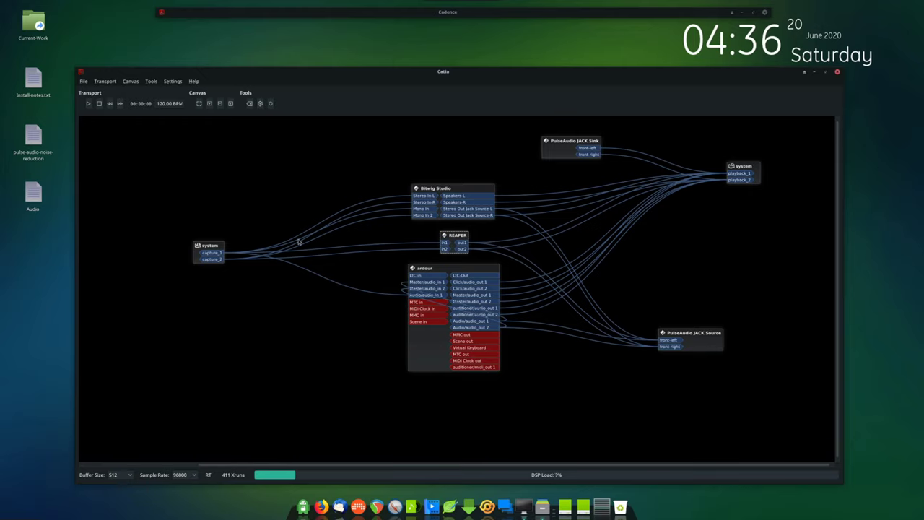
pyautogui.moveTo(462, 269)
pyautogui.mouseDown()
pyautogui.moveTo(461, 299)
pyautogui.moveTo(460, 266)
pyautogui.mouseUp()
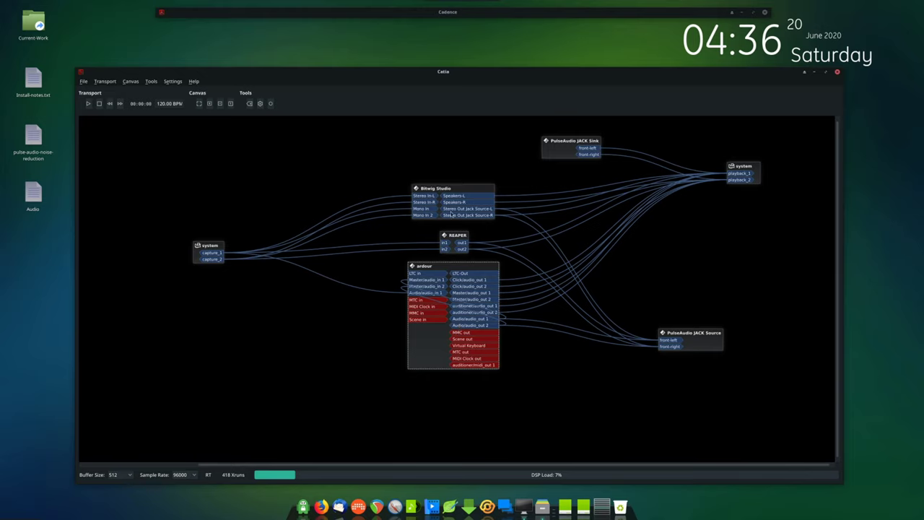
# - Reposition the PulseAudio JACK Source node slightly nearer to the ardour node on the canvas
pyautogui.click(696, 344)
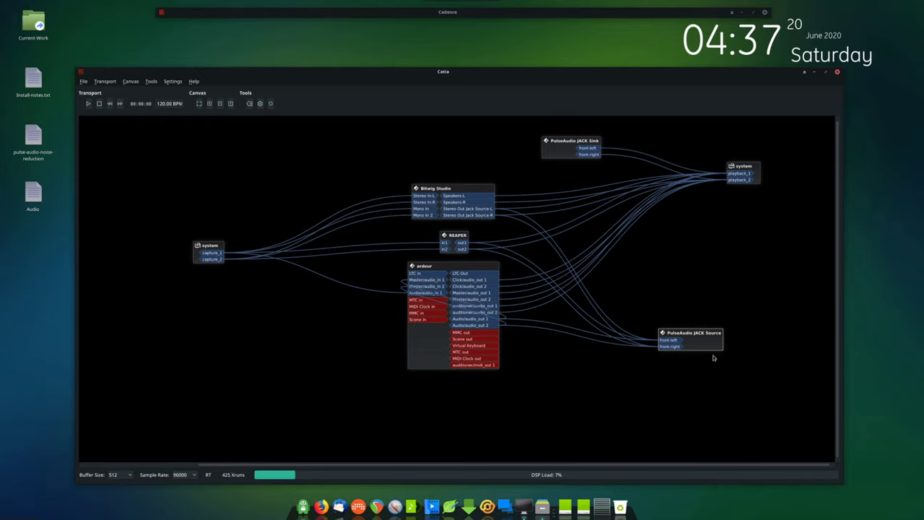
pyautogui.moveTo(709, 344); pyautogui.dragTo(718, 341)
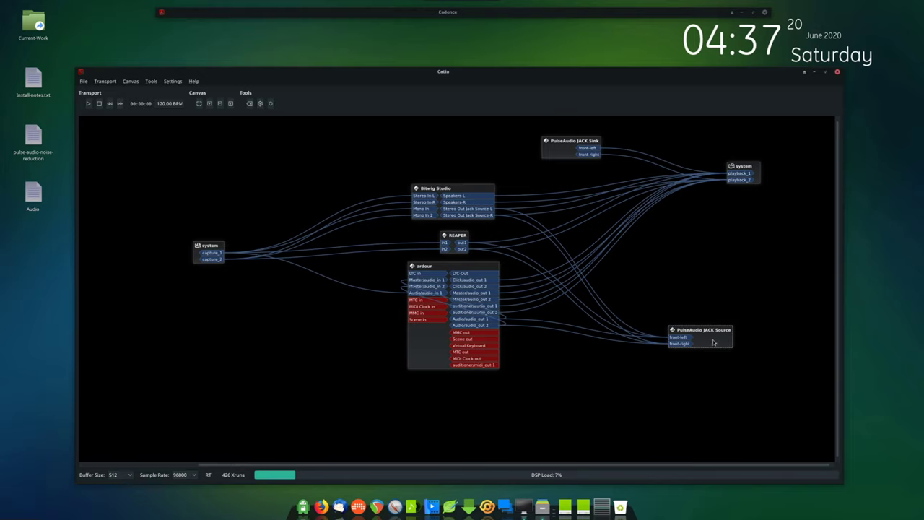
pyautogui.moveTo(710, 341); pyautogui.dragTo(698, 330)
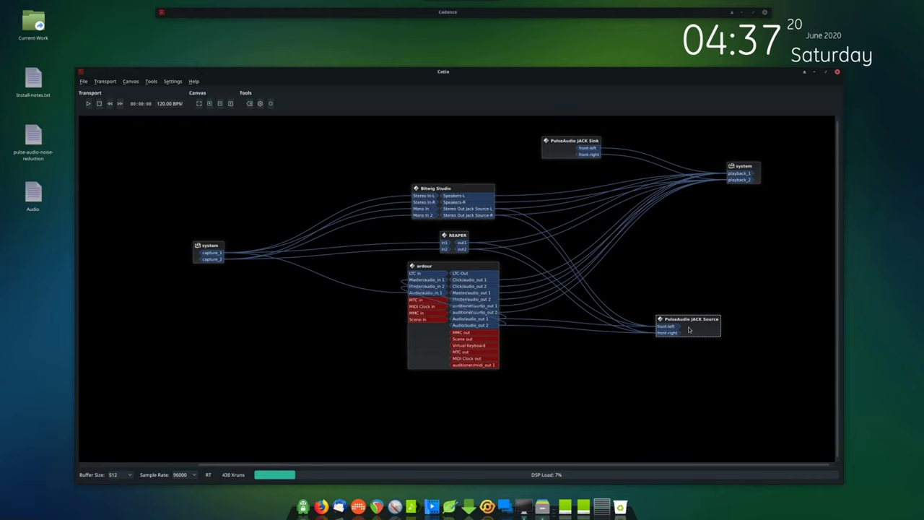
pyautogui.moveTo(697, 329); pyautogui.dragTo(678, 343)
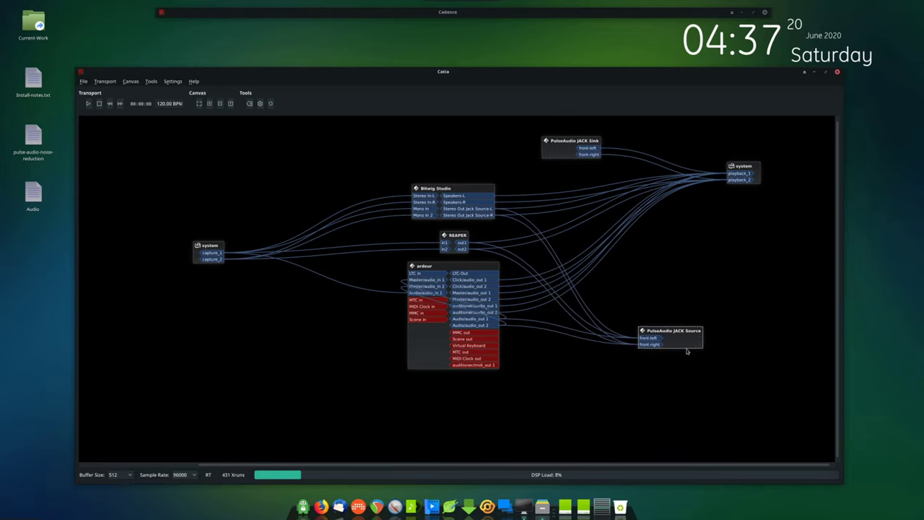
pyautogui.moveTo(680, 332)
pyautogui.mouseDown()
pyautogui.moveTo(646, 351)
pyautogui.moveTo(669, 316)
pyautogui.moveTo(672, 333)
pyautogui.mouseUp()
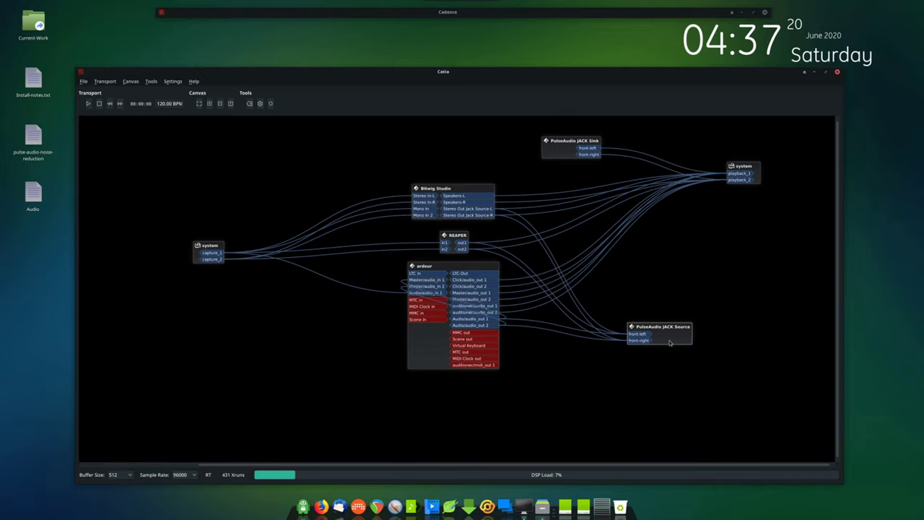
pyautogui.moveTo(682, 339)
pyautogui.mouseDown()
pyautogui.moveTo(683, 390)
pyautogui.moveTo(686, 331)
pyautogui.mouseUp()
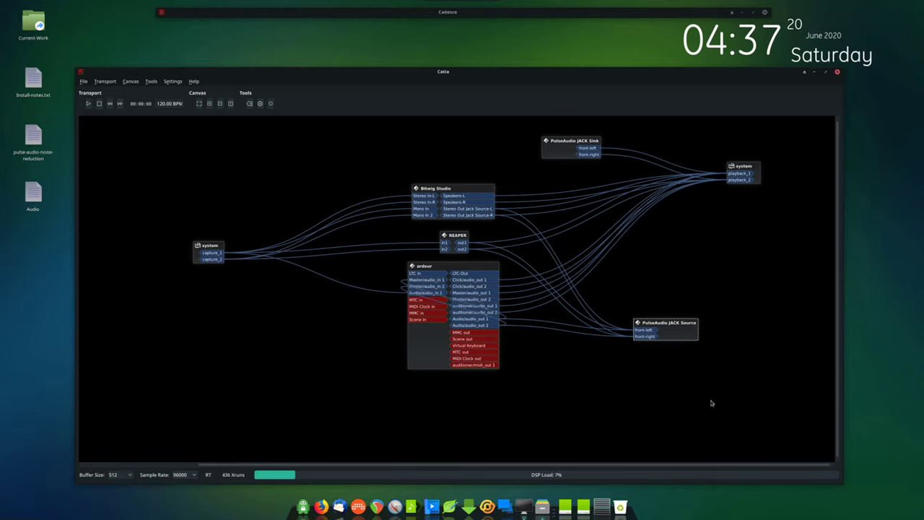
# - Expand the Cadence window to review the JACK status and bridges, shift it lower on the desktop, and roll it up again
pyautogui.click(733, 14)
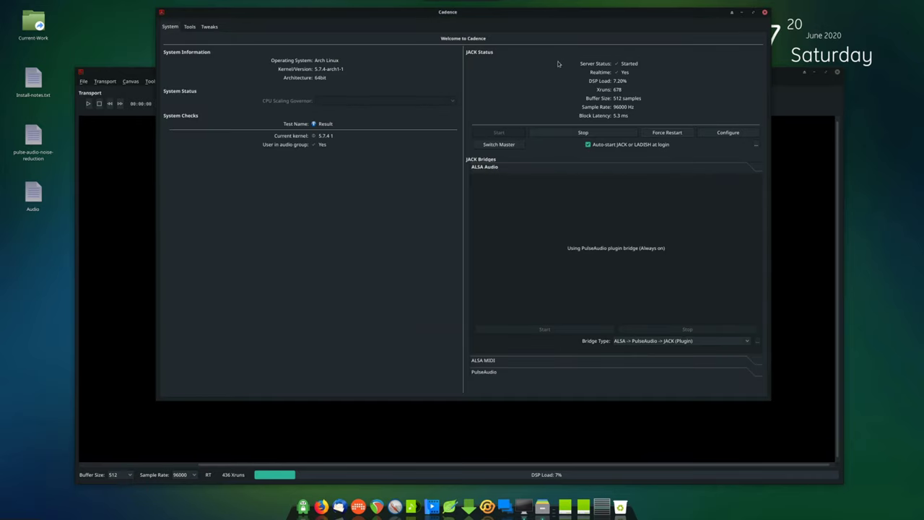
pyautogui.moveTo(3, 286)
pyautogui.moveTo(560, 18); pyautogui.dragTo(545, 58)
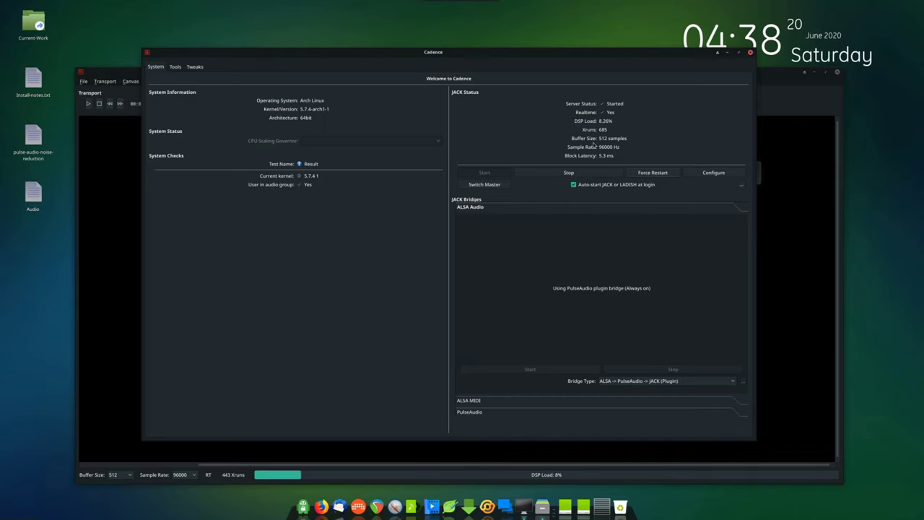
pyautogui.moveTo(545, 52); pyautogui.dragTo(545, 47)
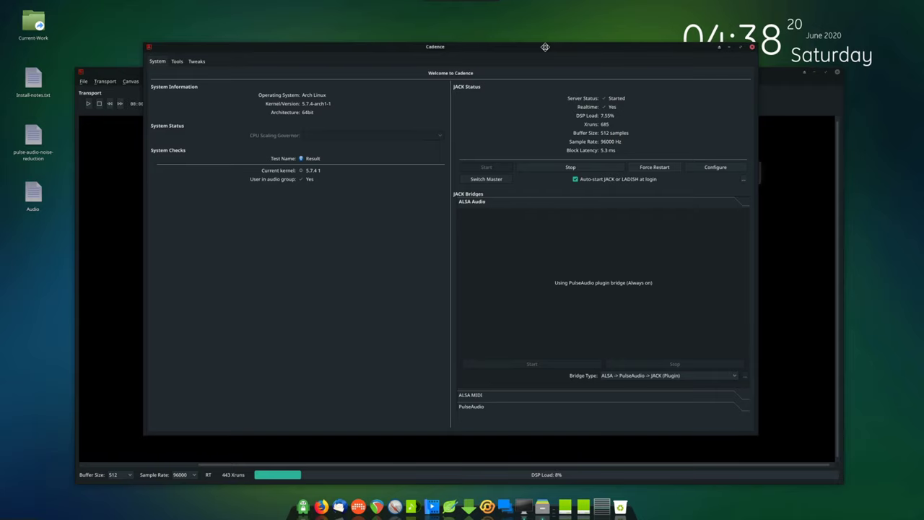
pyautogui.moveTo(546, 47); pyautogui.dragTo(545, 48)
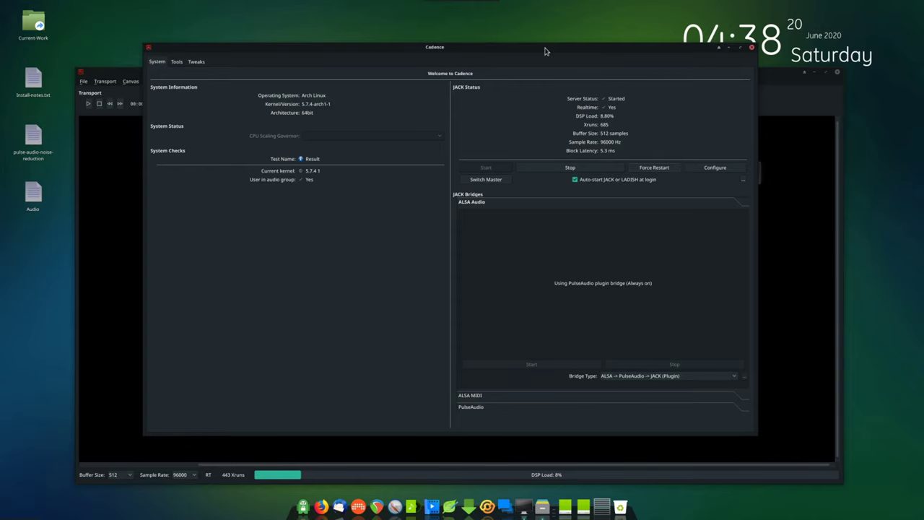
pyautogui.click(719, 48)
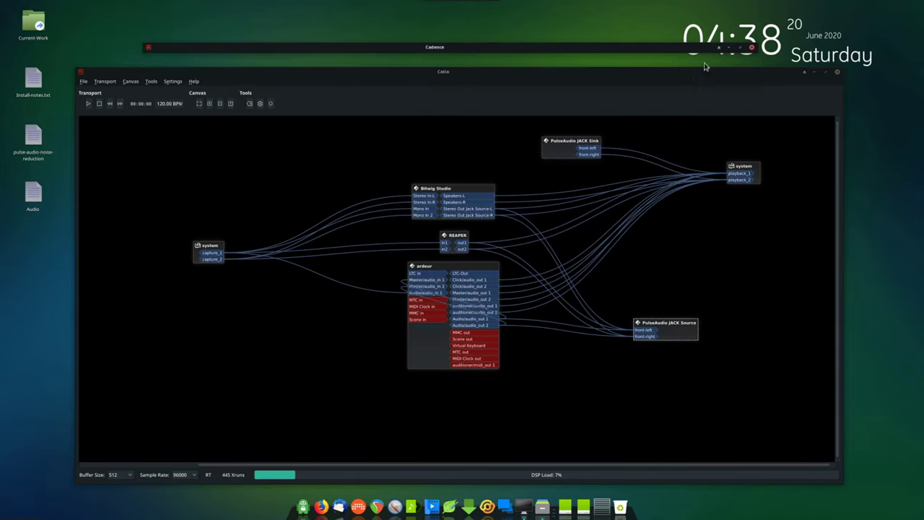
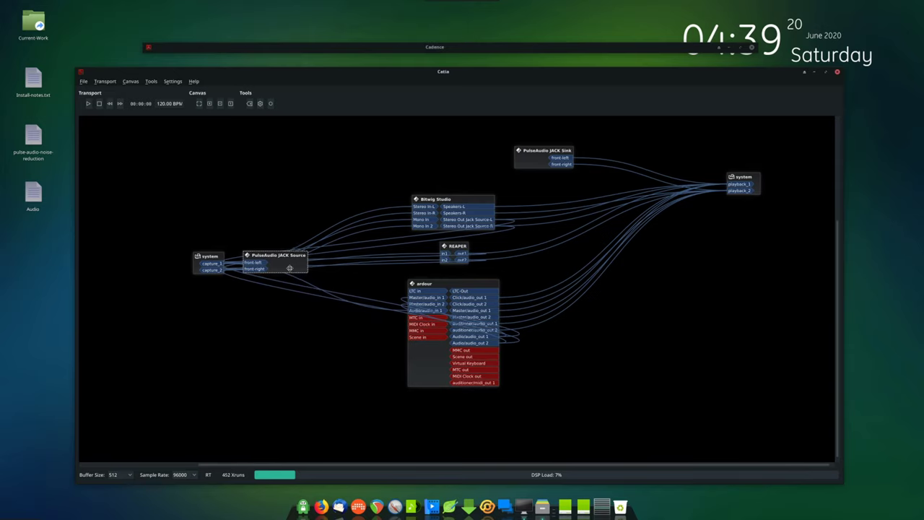
# - Place the PulseAudio JACK Source node below the system playback node and nudge the ardour and REAPER nodes slightly downward
pyautogui.moveTo(290, 268); pyautogui.dragTo(680, 347)
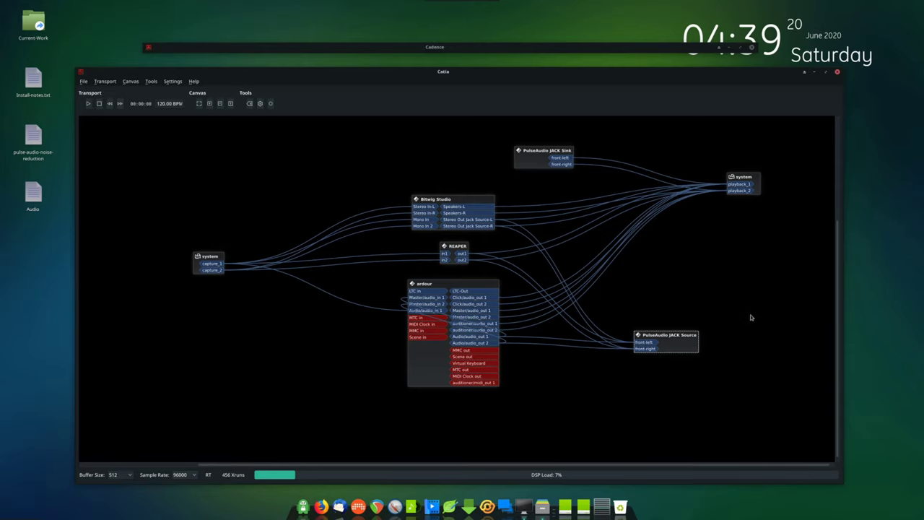
pyautogui.moveTo(685, 344); pyautogui.dragTo(705, 317)
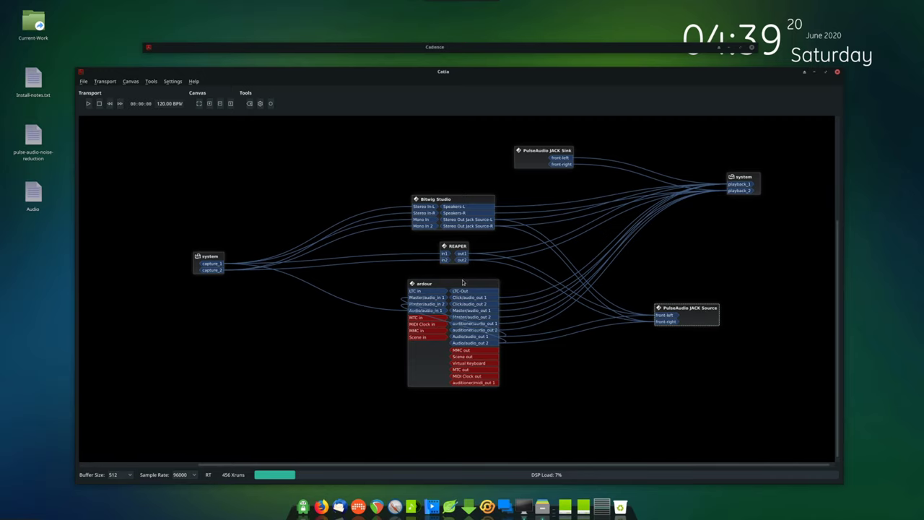
pyautogui.moveTo(457, 289); pyautogui.dragTo(459, 292)
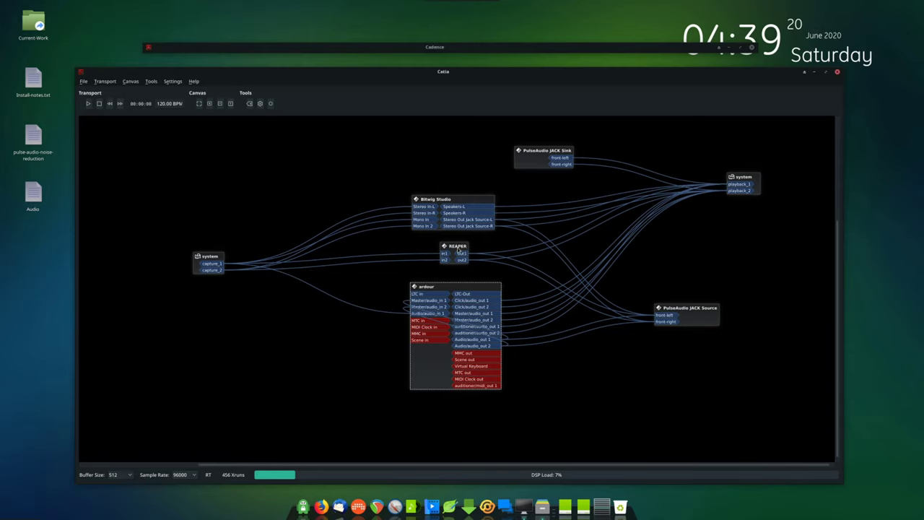
pyautogui.moveTo(461, 250); pyautogui.dragTo(460, 254)
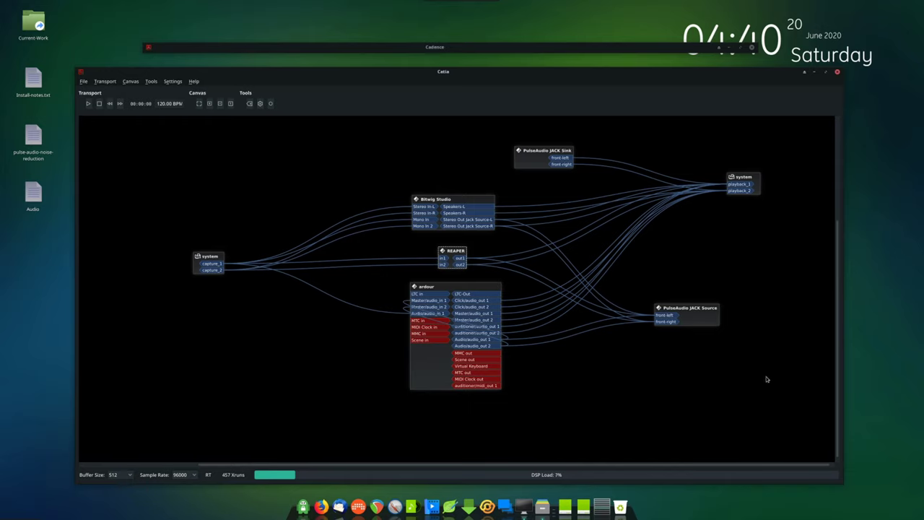
pyautogui.moveTo(717, 322)
pyautogui.mouseDown()
pyautogui.moveTo(714, 380)
pyautogui.moveTo(717, 340)
pyautogui.mouseUp()
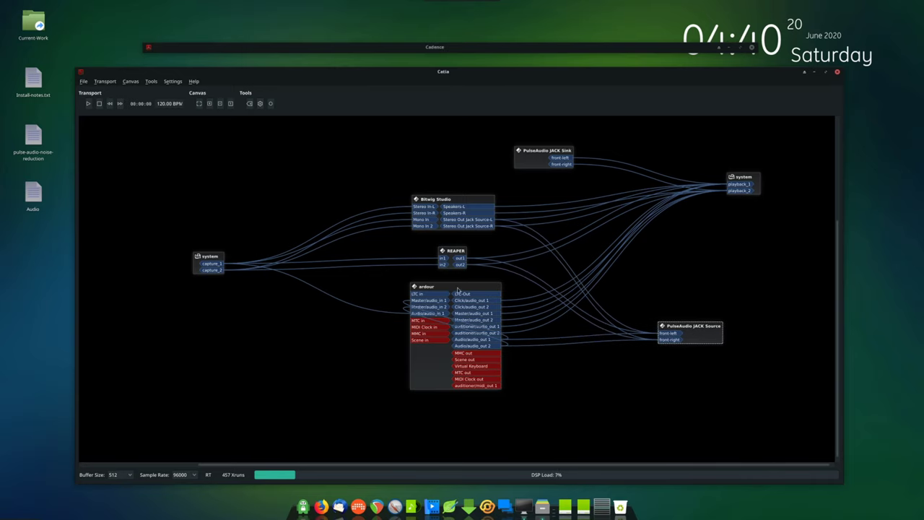
# - Place the PulseAudio JACK Sink node above Bitwig Studio and bring the PulseAudio JACK Source node closer to ardour
pyautogui.moveTo(459, 287); pyautogui.dragTo(450, 304)
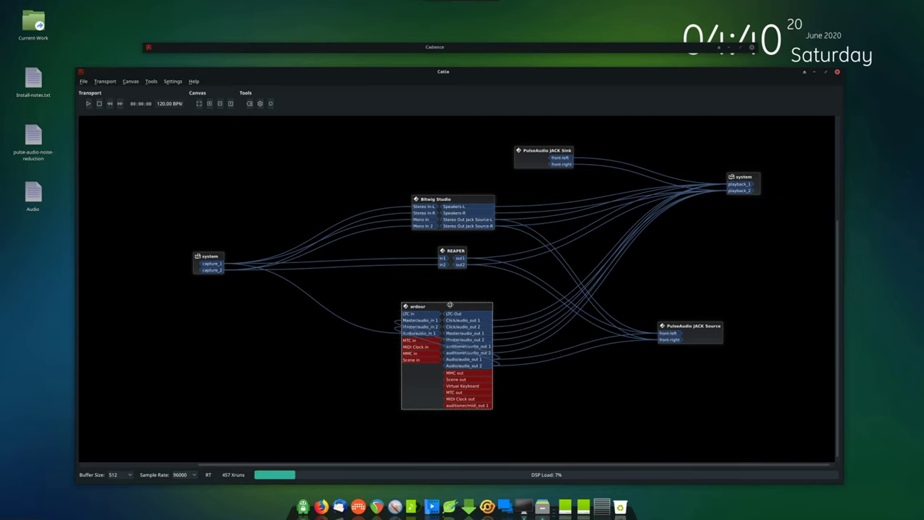
pyautogui.moveTo(450, 304); pyautogui.dragTo(459, 287)
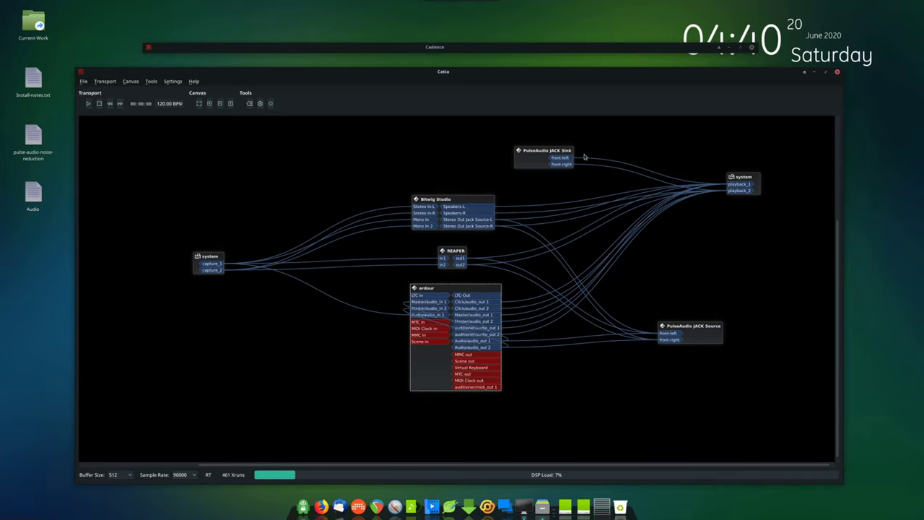
pyautogui.moveTo(534, 162); pyautogui.dragTo(480, 165)
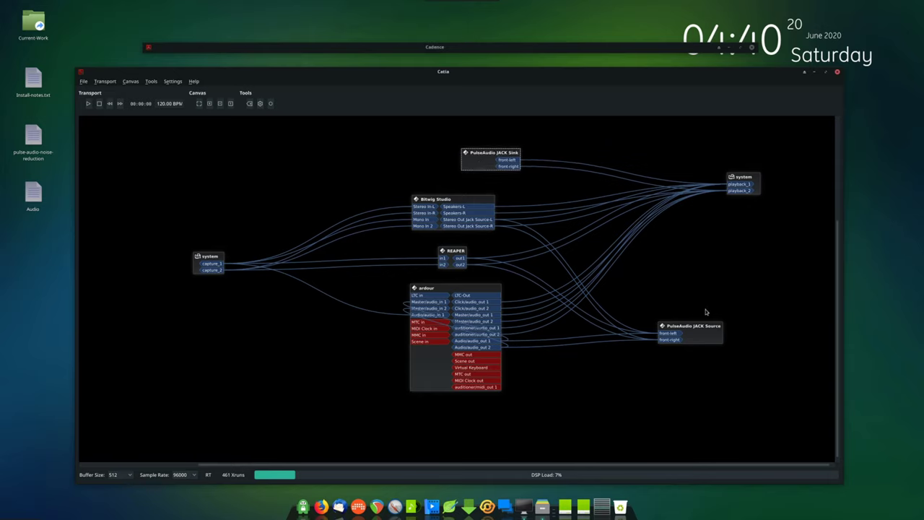
pyautogui.moveTo(703, 340); pyautogui.dragTo(672, 347)
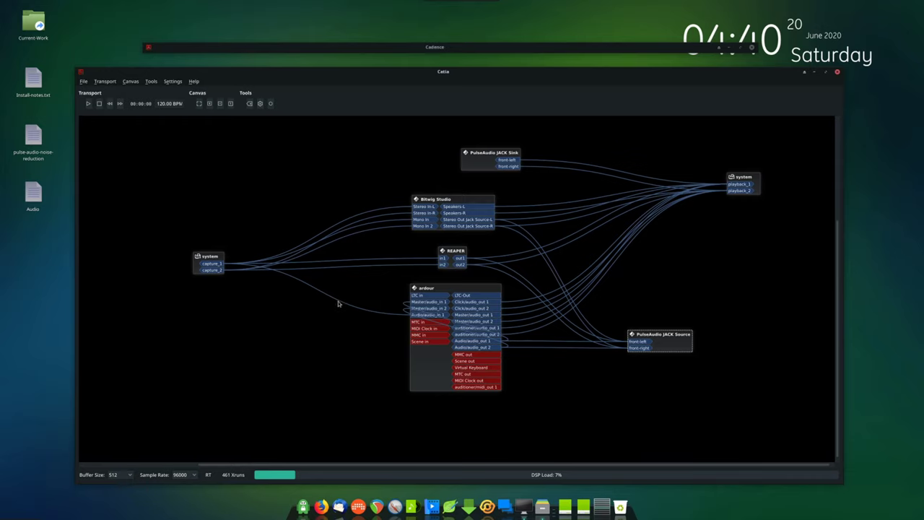
# - Review which inputs the system capture_1 port can be disconnected from, without removing any connection
pyautogui.rightClick(215, 264)
pyautogui.moveTo(238, 269)
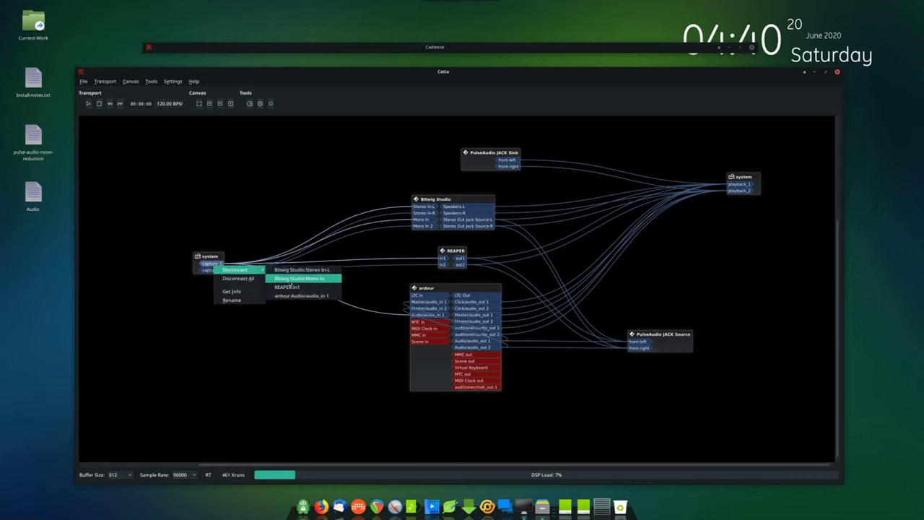
pyautogui.click(285, 372)
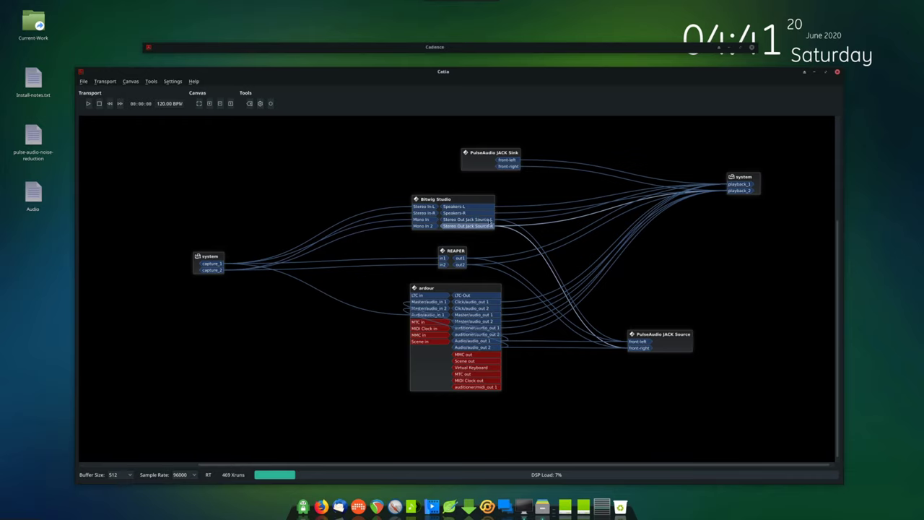
# - Trace the connections from Bitwig Studio's Stereo Out Jack Source ports to the PulseAudio JACK Source node
pyautogui.moveTo(491, 219); pyautogui.dragTo(791, 276)
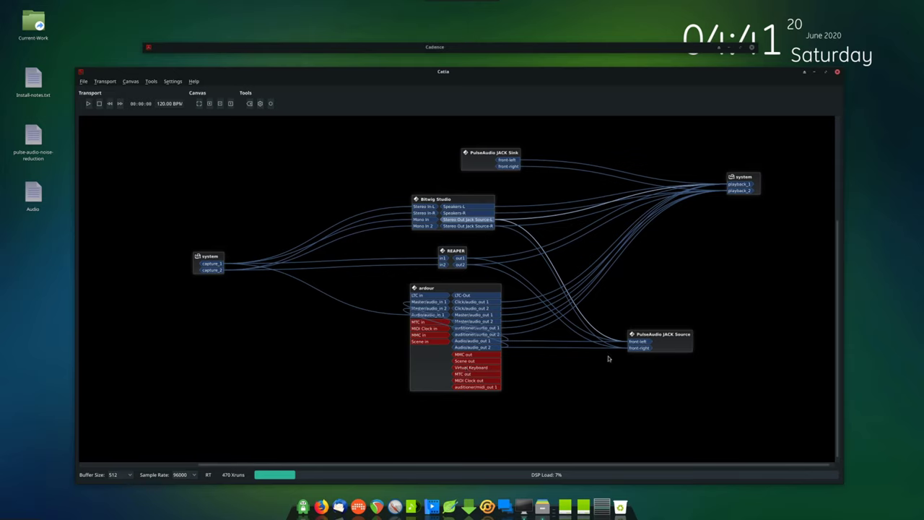
pyautogui.click(671, 347)
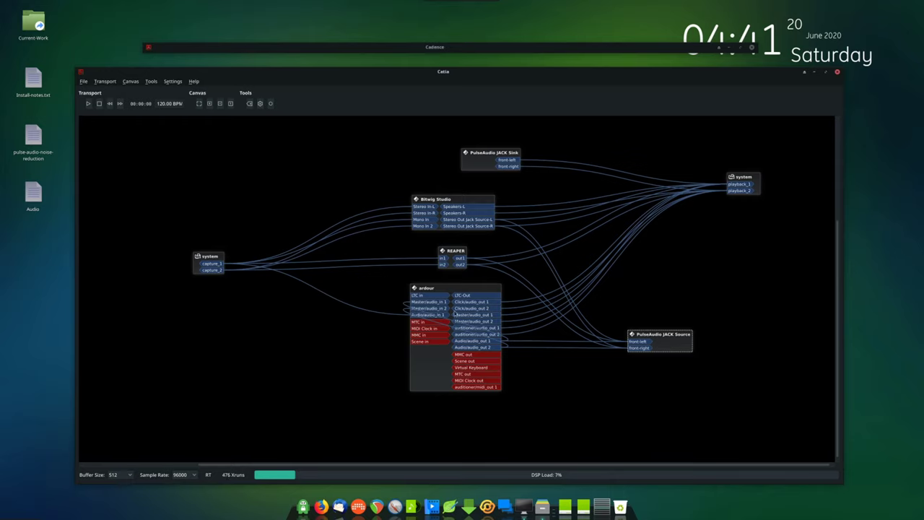
pyautogui.moveTo(660, 342); pyautogui.dragTo(660, 341)
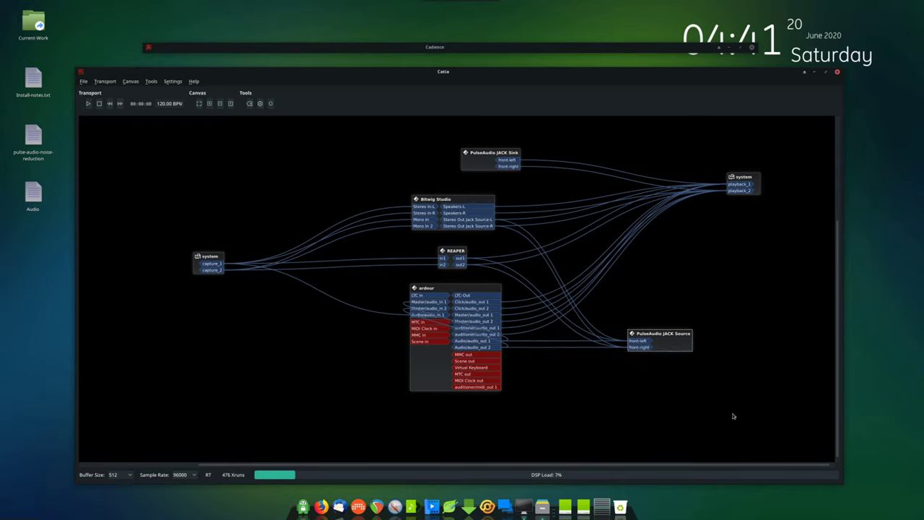
pyautogui.click(484, 222)
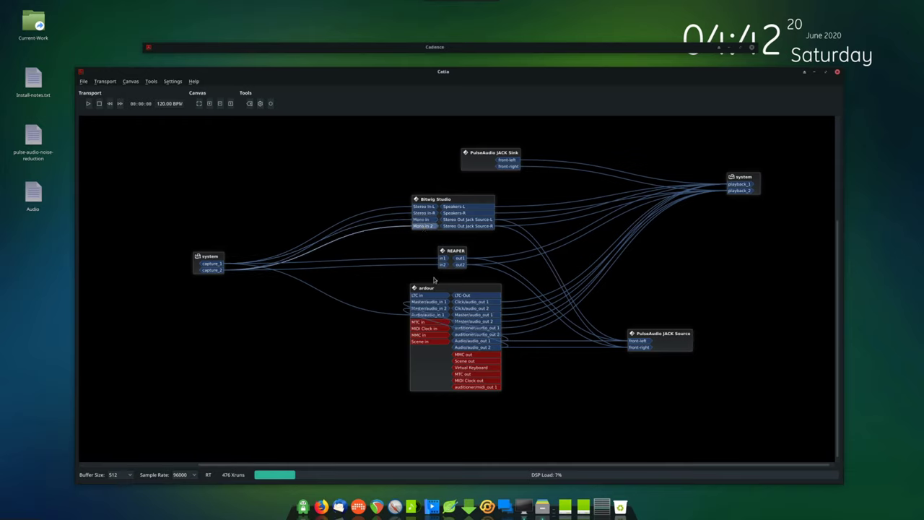
# - Trace the output connections of Bitwig Studio, REAPER and ardour to the PulseAudio JACK Source node, and nudge the Bitwig Studio node slightly upward
pyautogui.click(473, 227)
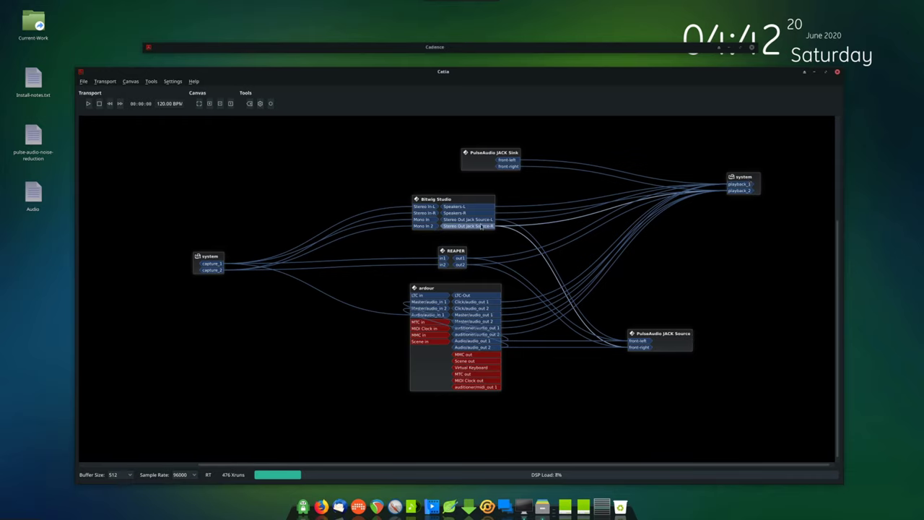
pyautogui.click(481, 220)
pyautogui.click(461, 258)
pyautogui.click(497, 347)
pyautogui.click(485, 342)
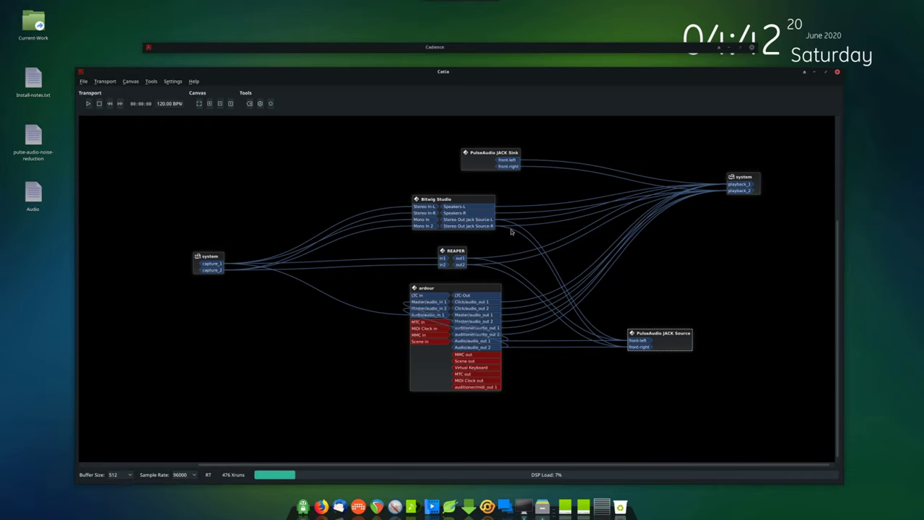
pyautogui.moveTo(467, 202)
pyautogui.mouseDown()
pyautogui.moveTo(465, 192)
pyautogui.moveTo(467, 199)
pyautogui.mouseUp()
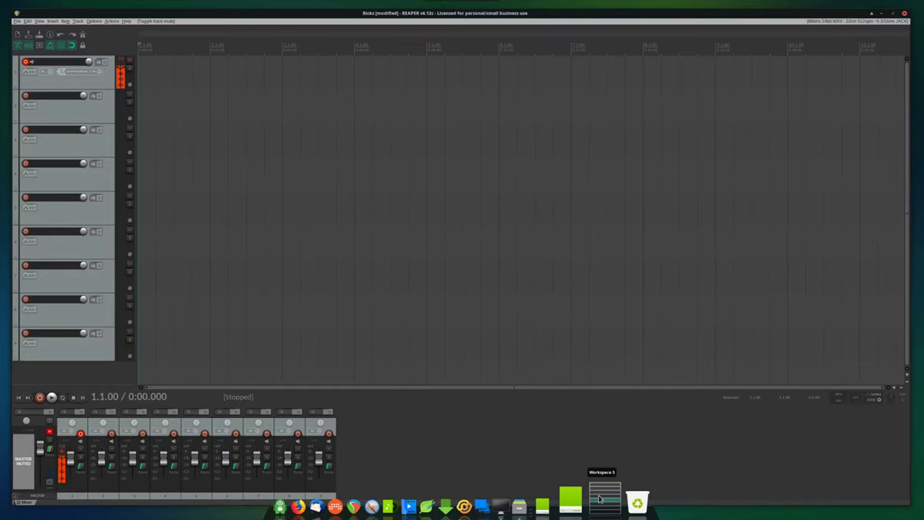
# - View the REAPER, Ardour and Bitwig Studio sessions on their workspaces, and return to the Catia patchbay
pyautogui.click(603, 496)
pyautogui.click(603, 496)
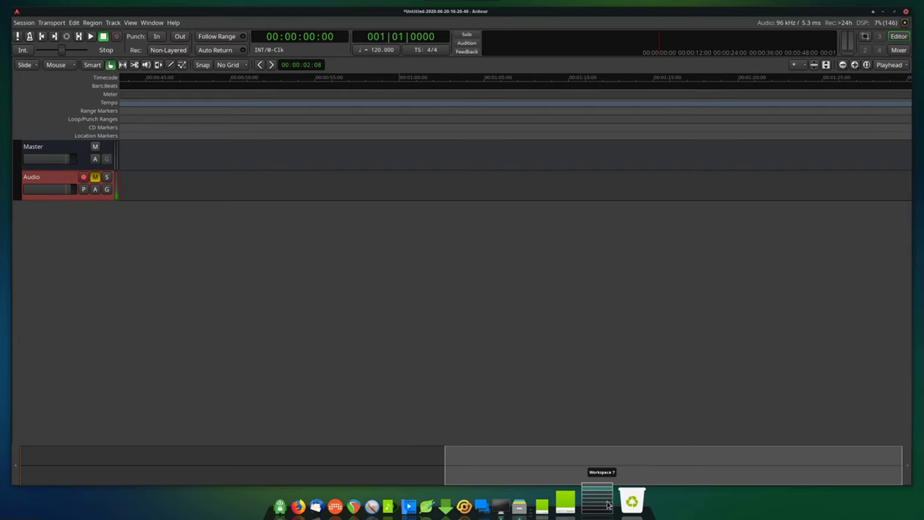
pyautogui.scroll(4, 607, 505)
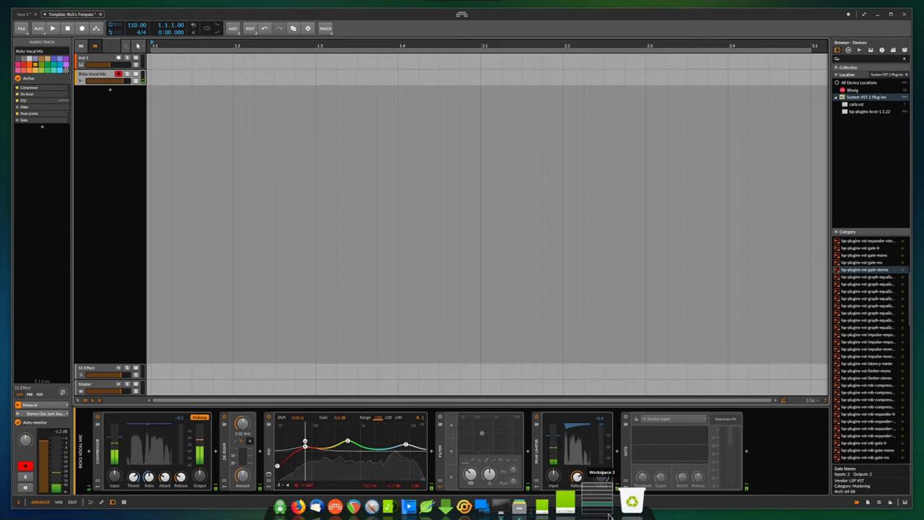
pyautogui.click(605, 509)
pyautogui.click(606, 508)
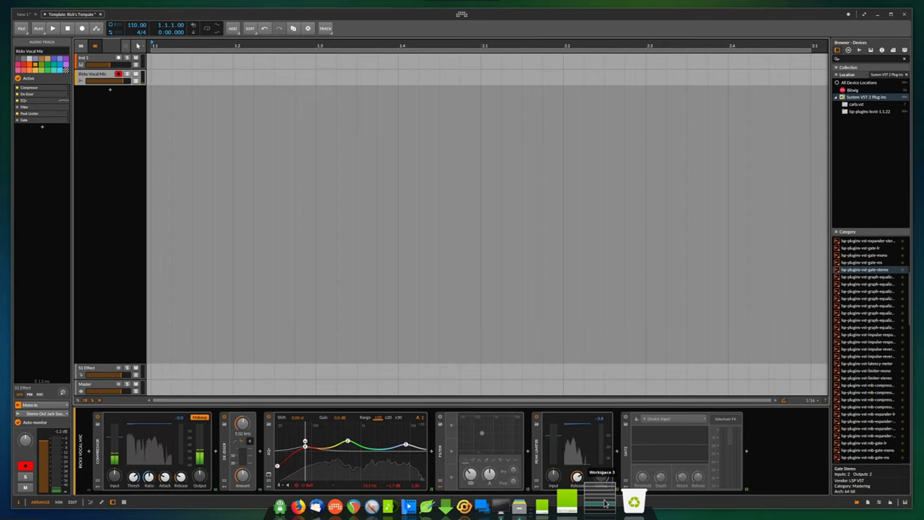
pyautogui.click(605, 503)
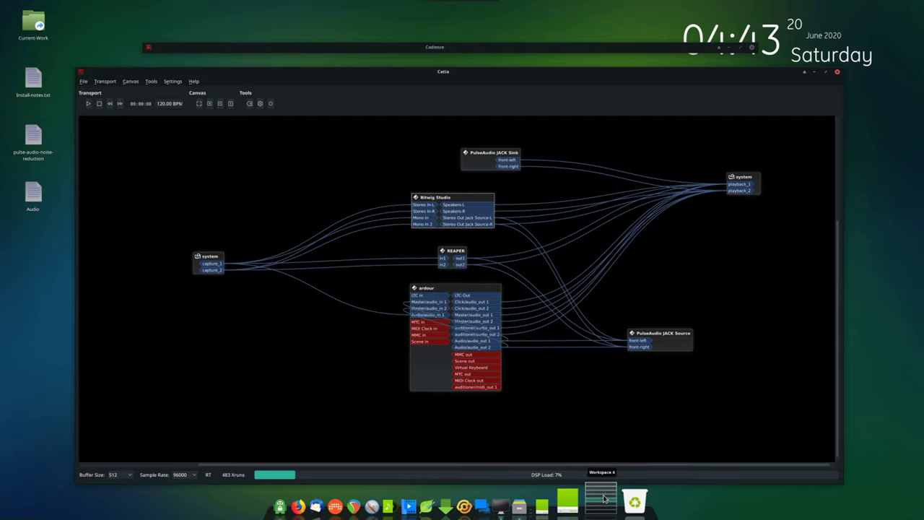
# - Compare the REAPER session with the Catia patchbay, and switch to OBS Studio to examine the Audio Input Capture (PulseAudio) level
pyautogui.scroll(-1, 604, 500)
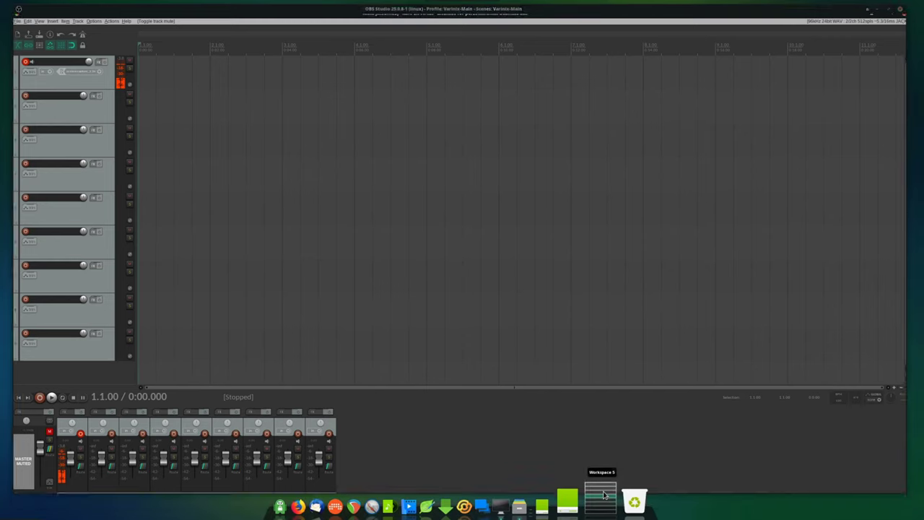
pyautogui.click(604, 496)
pyautogui.scroll(2, 605, 496)
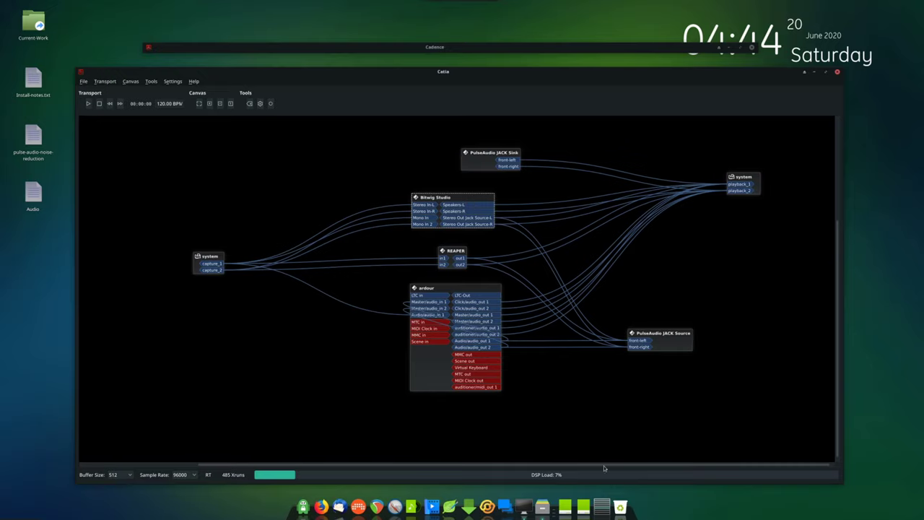
pyautogui.scroll(-1, 606, 497)
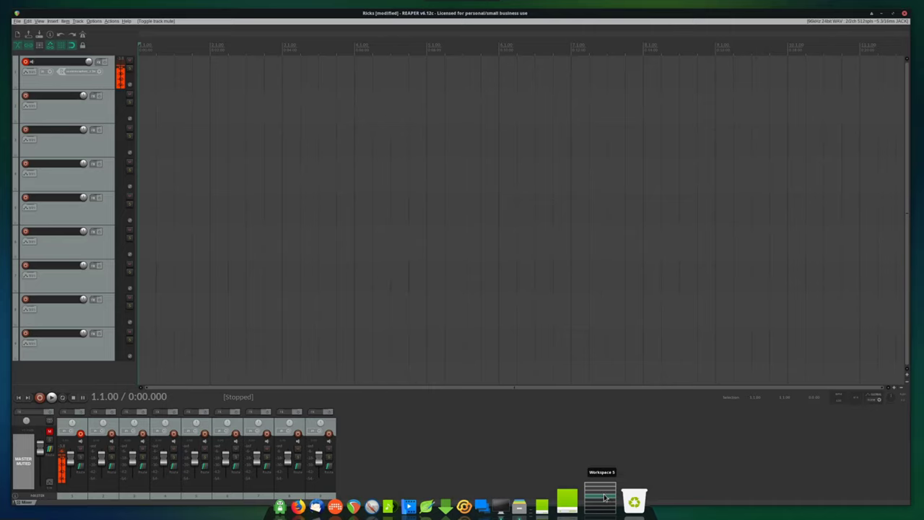
pyautogui.scroll(-1, 607, 496)
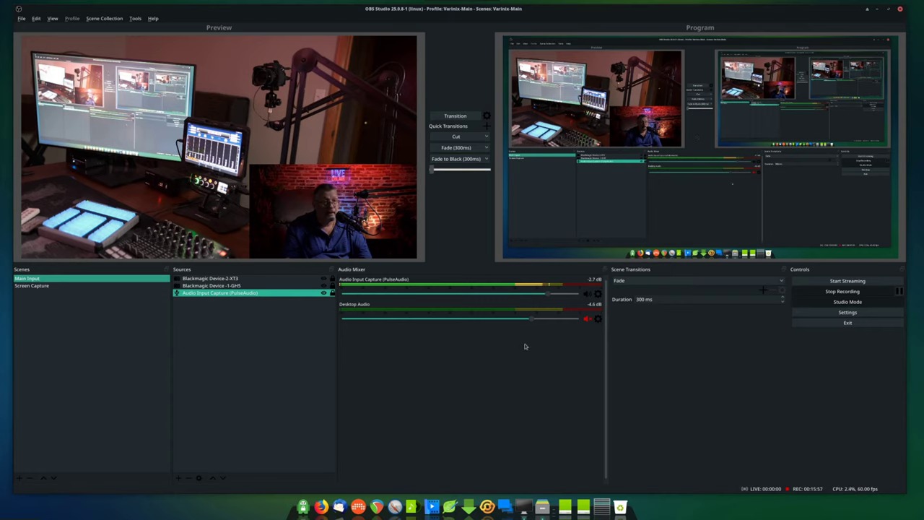
# - Switch to Bitwig Studio and mute the vocal mic track
pyautogui.click(602, 499)
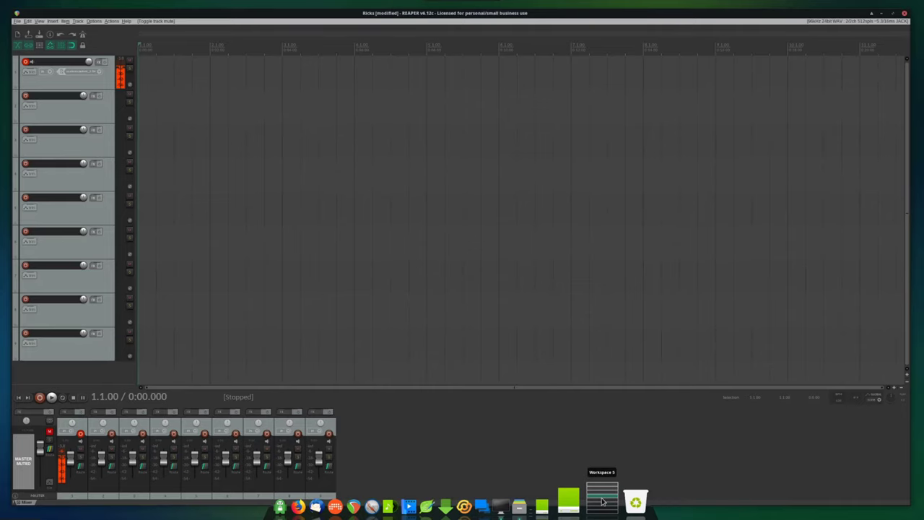
pyautogui.click(602, 499)
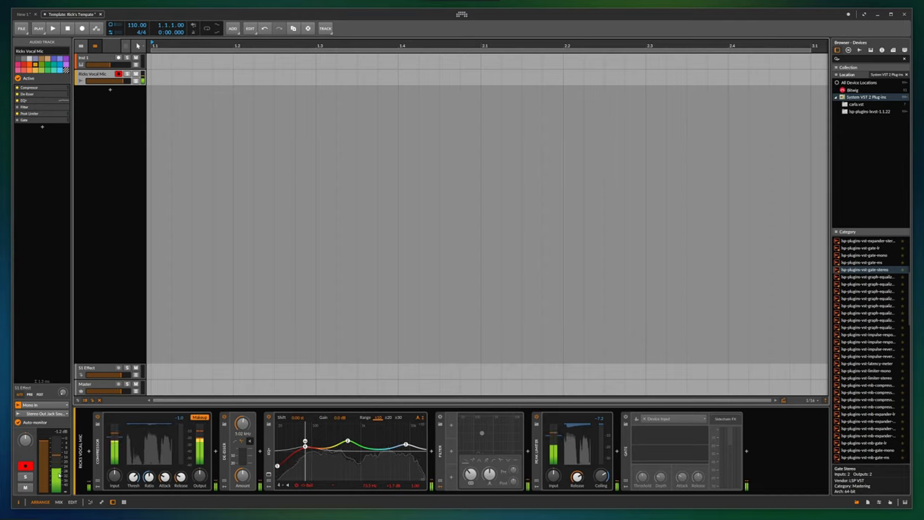
pyautogui.click(25, 488)
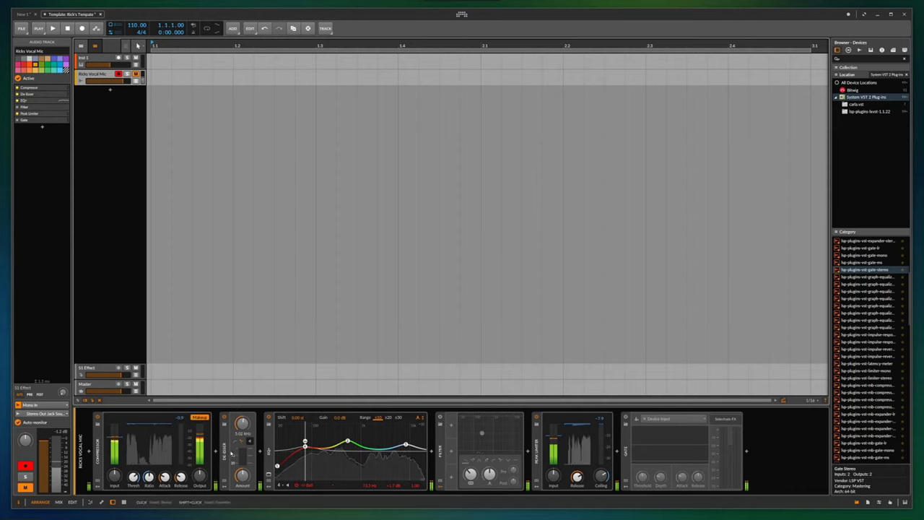
# - Switch to OBS Studio and check the Audio Input Capture (PulseAudio) meter while the Bitwig vocal mic track is muted
pyautogui.moveTo(615, 510)
pyautogui.click(595, 496)
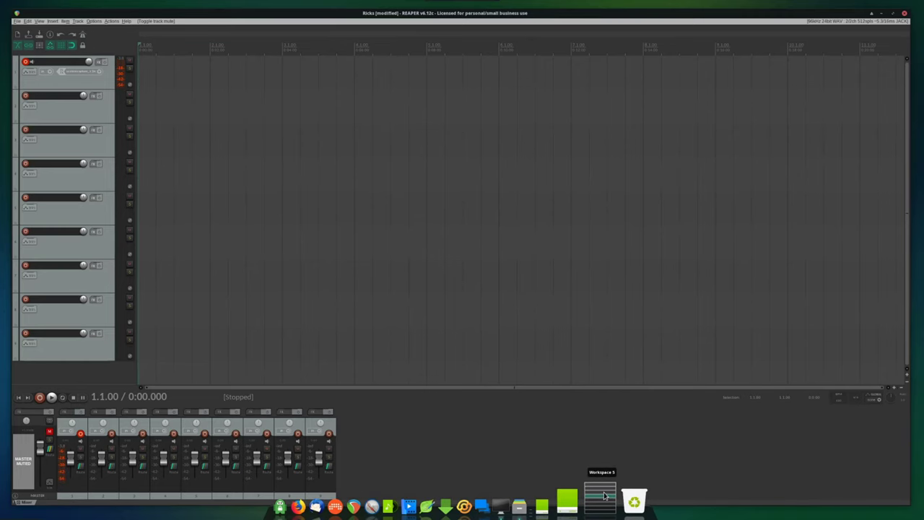
pyautogui.click(604, 495)
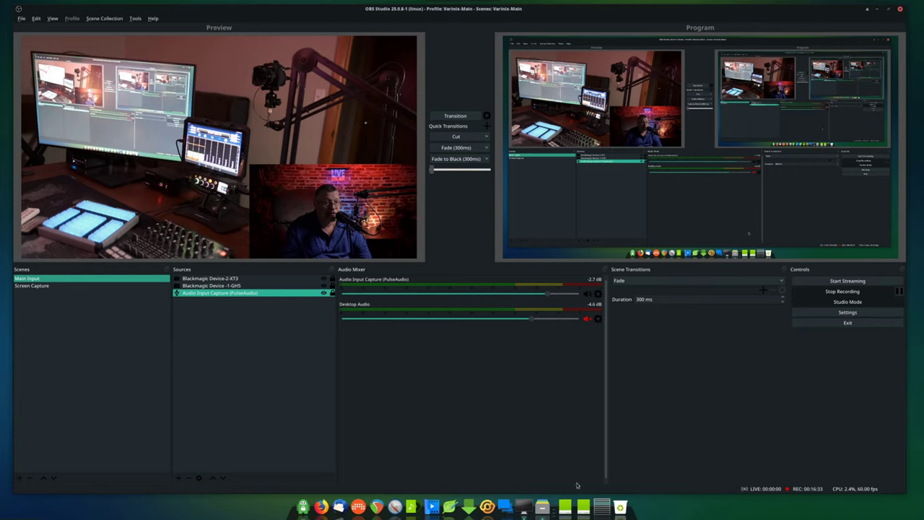
# - Return to Bitwig Studio and unmute the vocal mic track
pyautogui.click(602, 505)
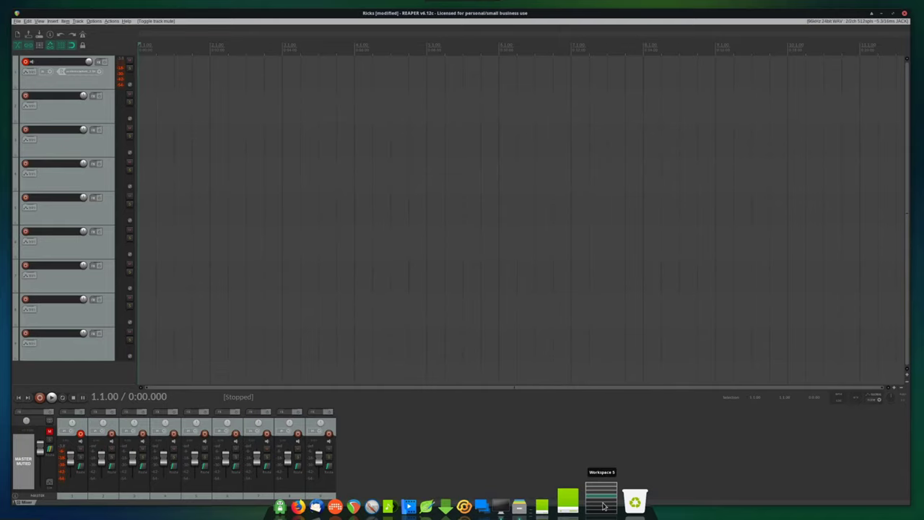
pyautogui.click(604, 506)
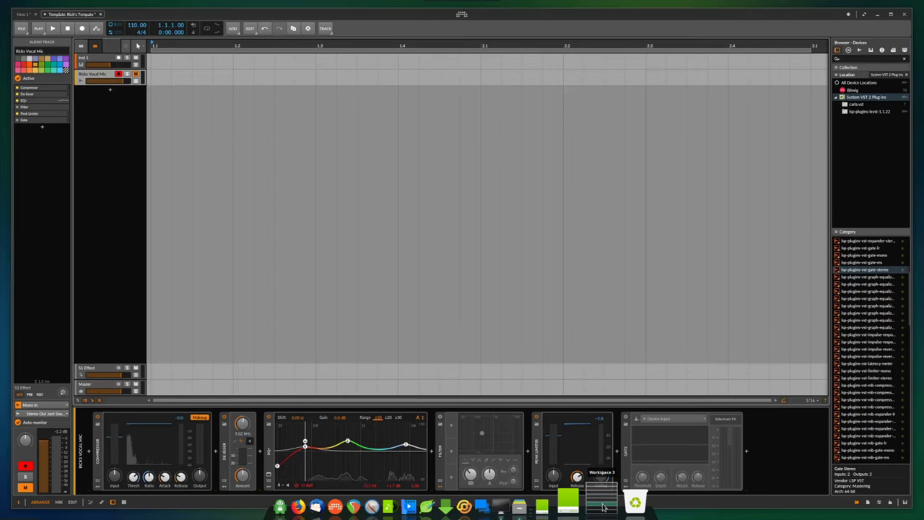
pyautogui.click(26, 487)
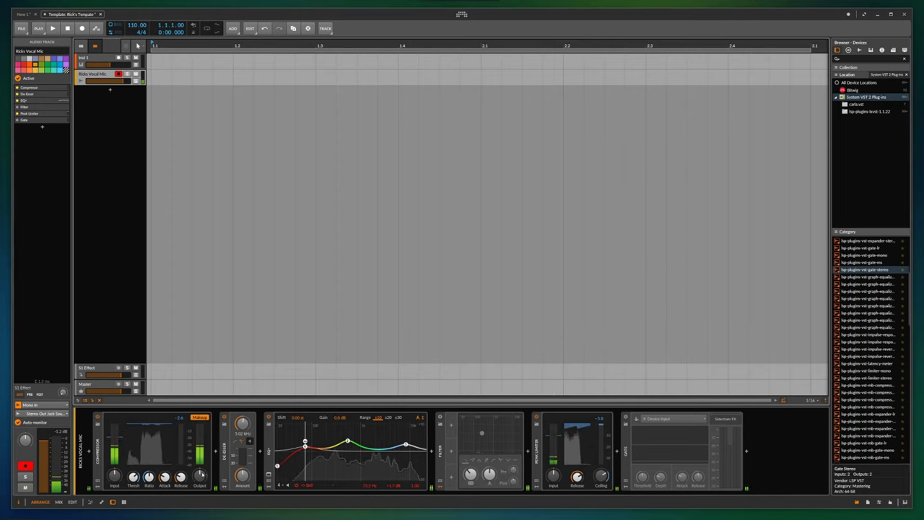
# - Switch to the Catia patchbay and move the Bitwig Studio node slightly up, farther from REAPER
pyautogui.moveTo(496, 509)
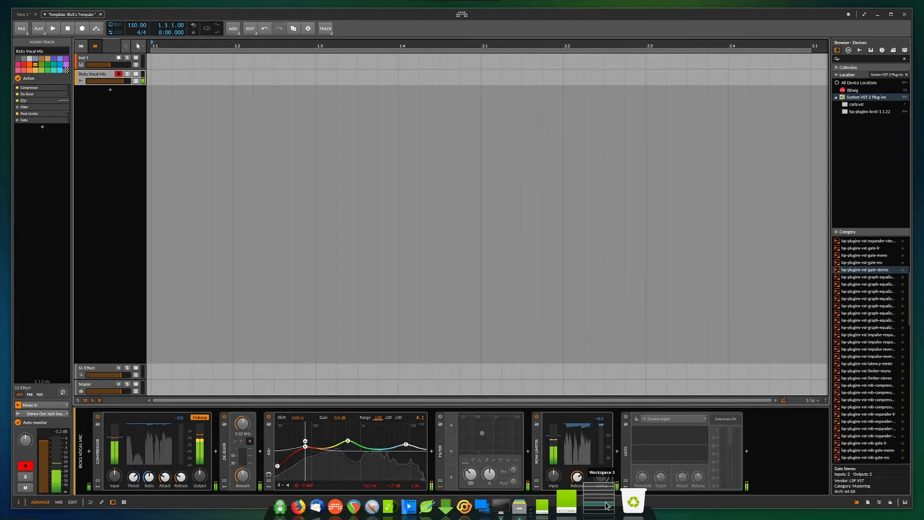
pyautogui.click(606, 506)
pyautogui.moveTo(455, 200)
pyautogui.mouseDown()
pyautogui.moveTo(463, 210)
pyautogui.moveTo(458, 192)
pyautogui.mouseUp()
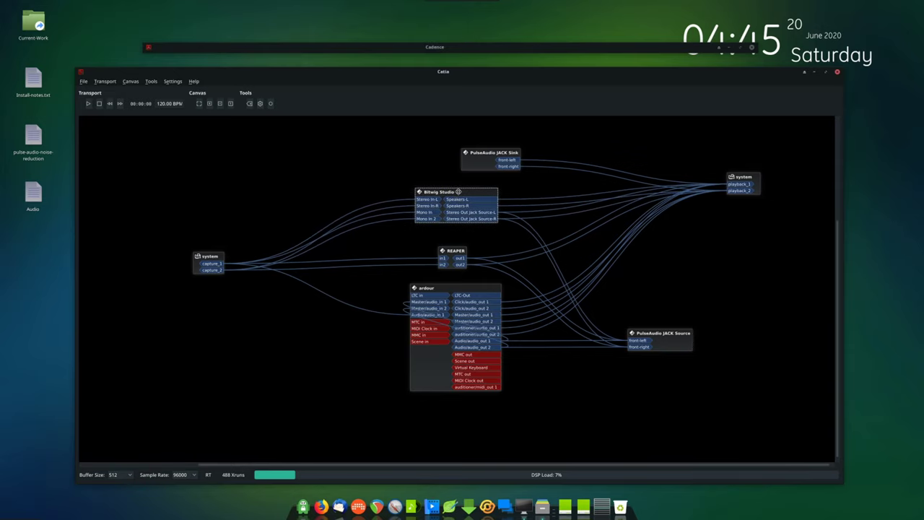
# - Check the Audio Input Capture (PulseAudio) meter in OBS Studio with the vocal mic track unmuted, and return to Catia
pyautogui.click(603, 500)
pyautogui.click(603, 501)
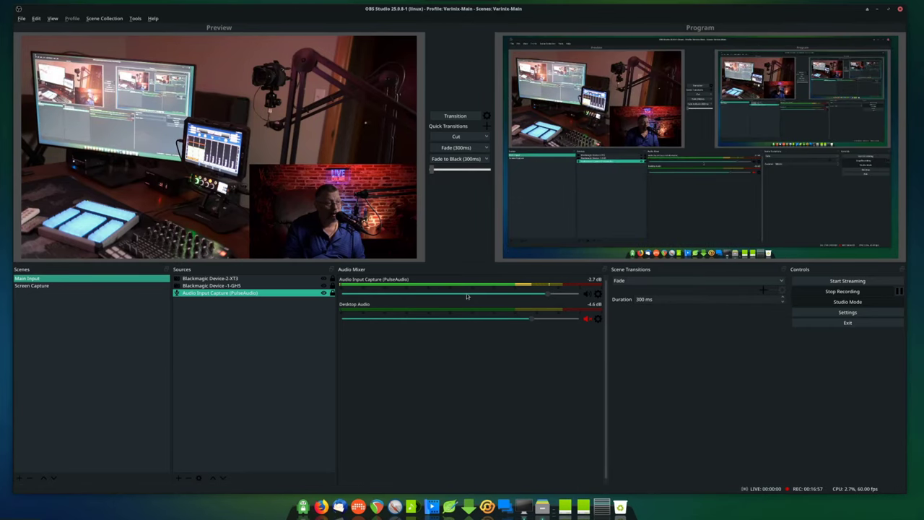
pyautogui.click(602, 503)
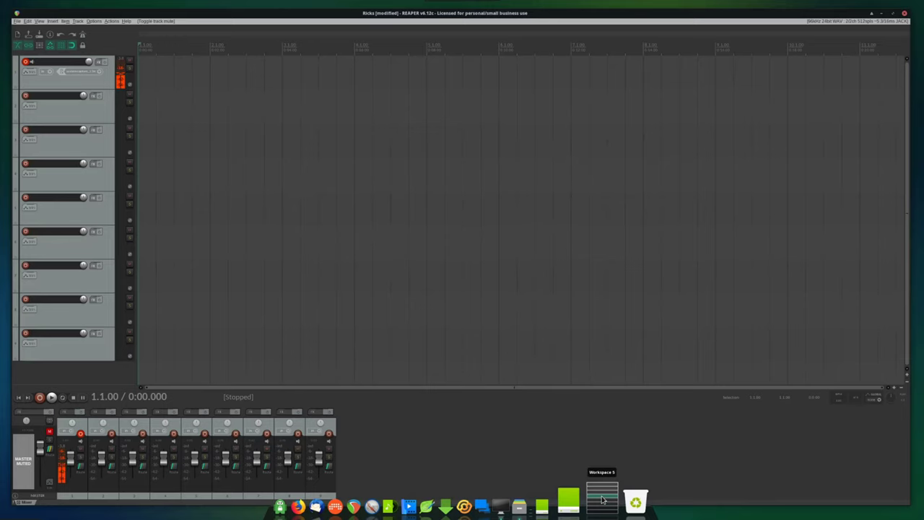
pyautogui.click(602, 503)
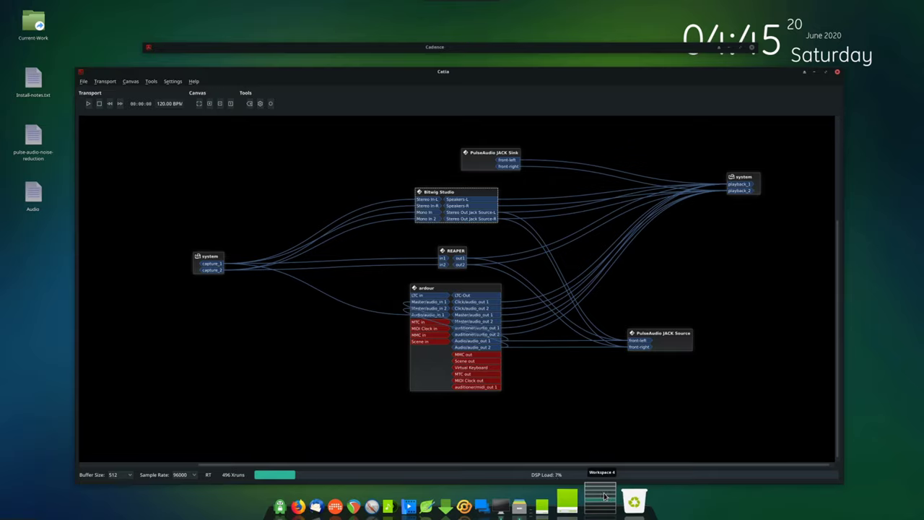
# - View the OBS Studio, REAPER, Ardour and Catia workspaces again, and end on Bitwig Studio
pyautogui.scroll(-2, 605, 496)
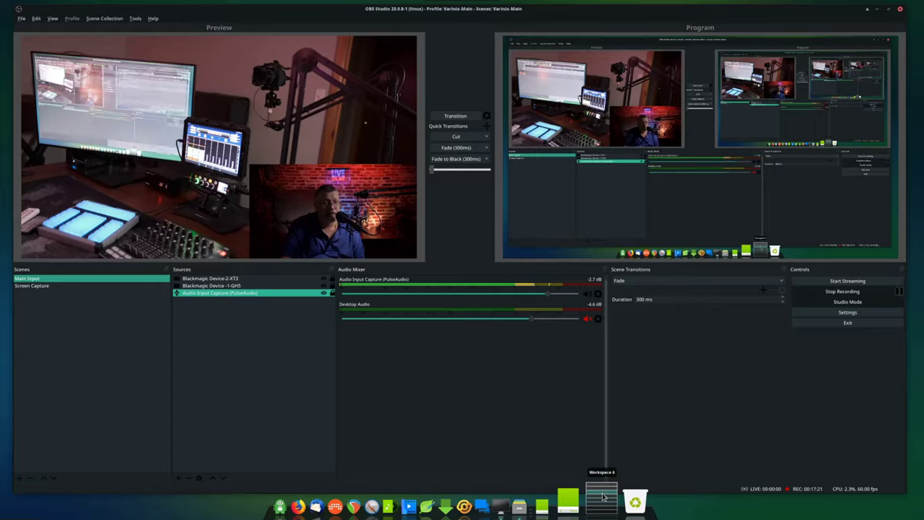
pyautogui.scroll(1, 604, 496)
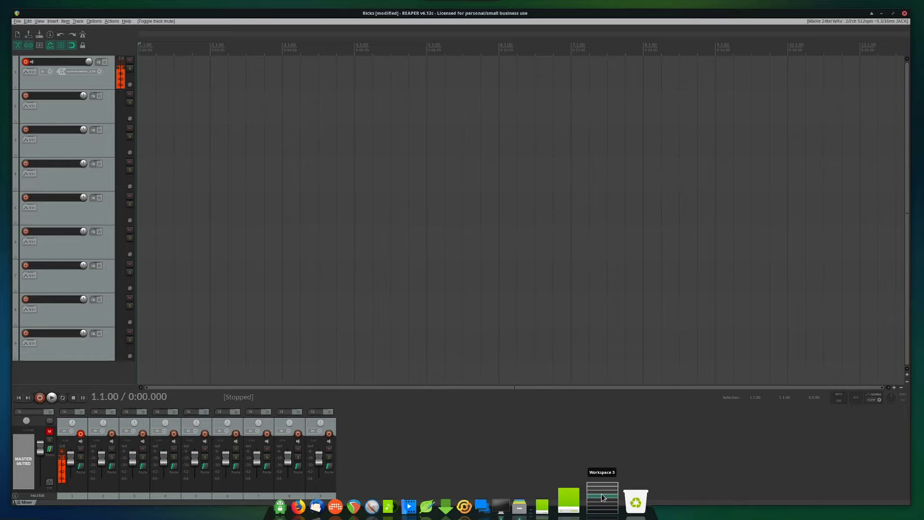
pyautogui.scroll(-2, 604, 495)
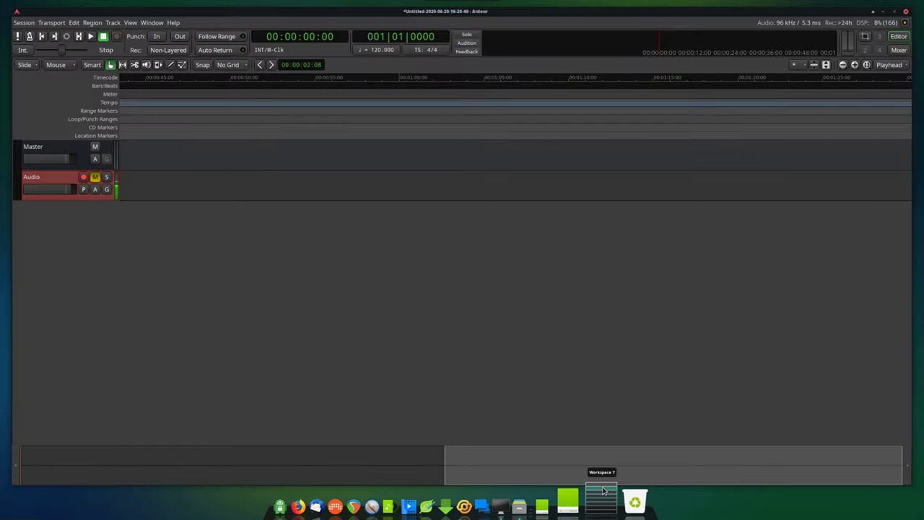
pyautogui.scroll(3, 604, 494)
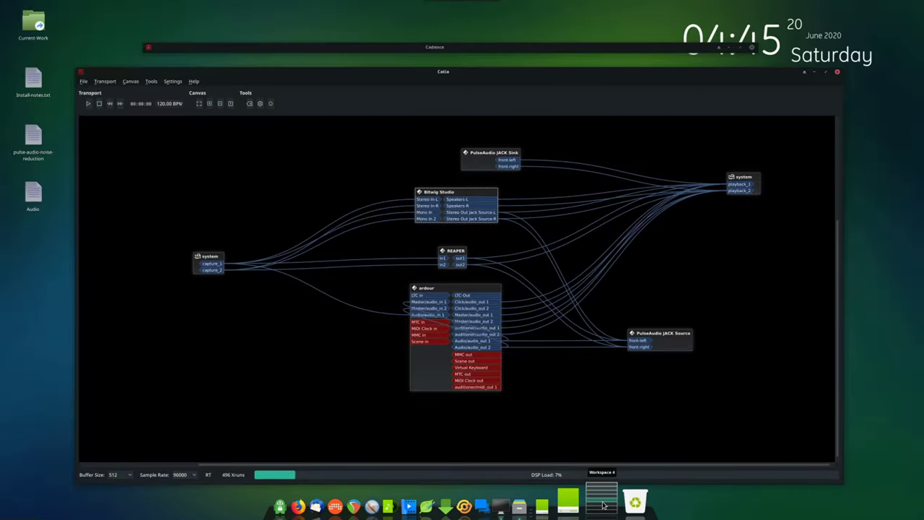
pyautogui.scroll(1, 603, 505)
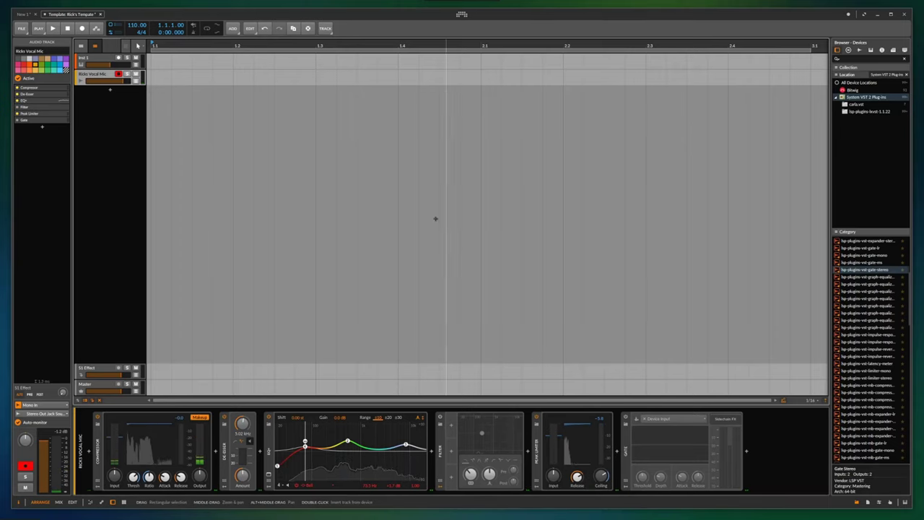
# - Review Bitwig Studio's JACK input busses and the PulseAudio JACK Source routing of the Stereo Out Jack Source output bus, and close the audio settings
pyautogui.click(462, 15)
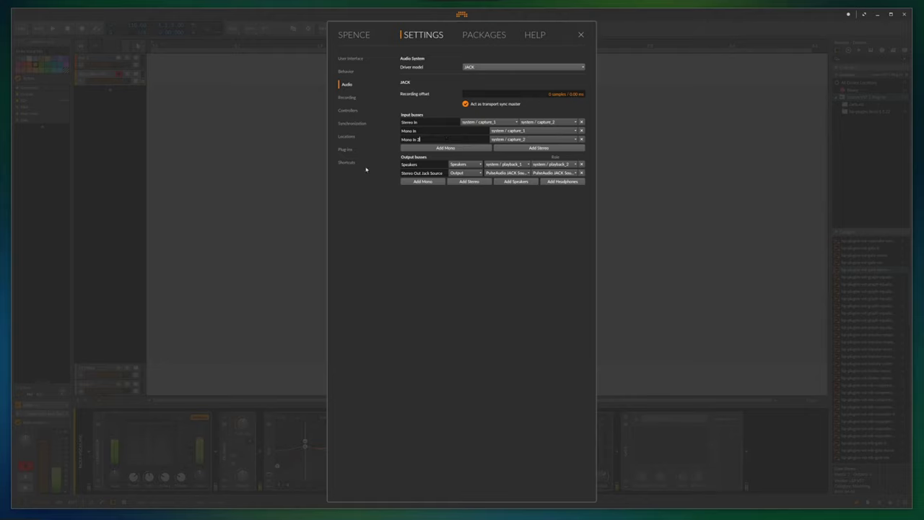
pyautogui.click(442, 131)
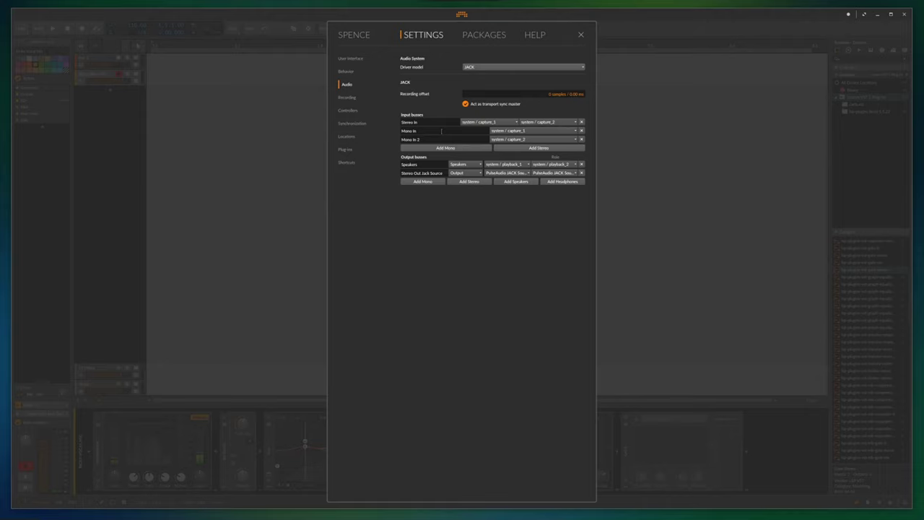
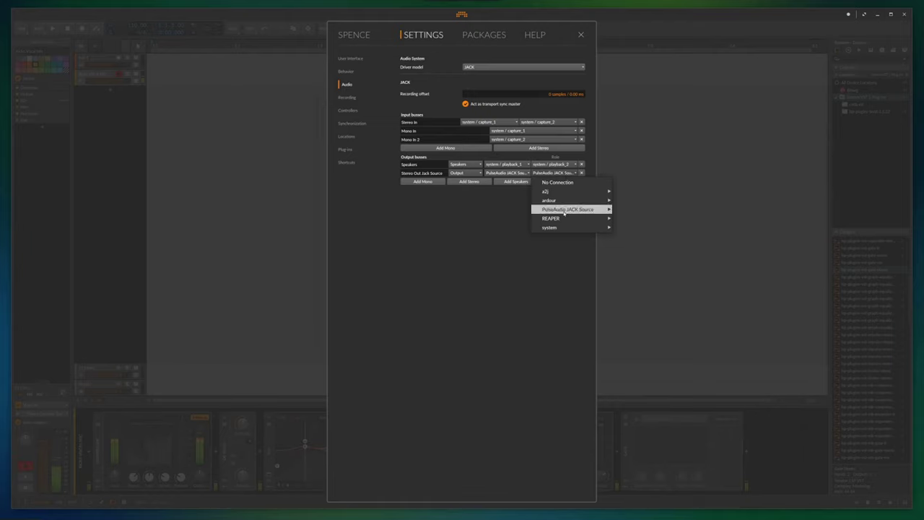
pyautogui.click(628, 217)
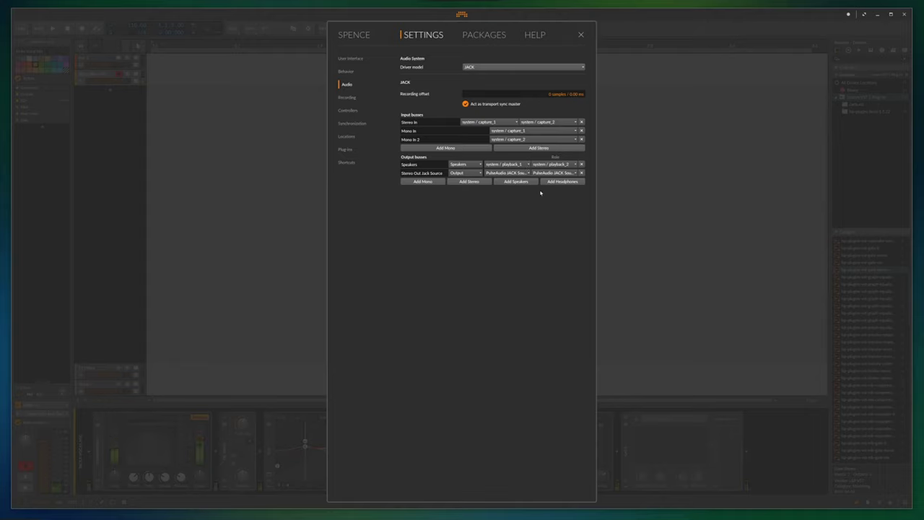
pyautogui.click(461, 15)
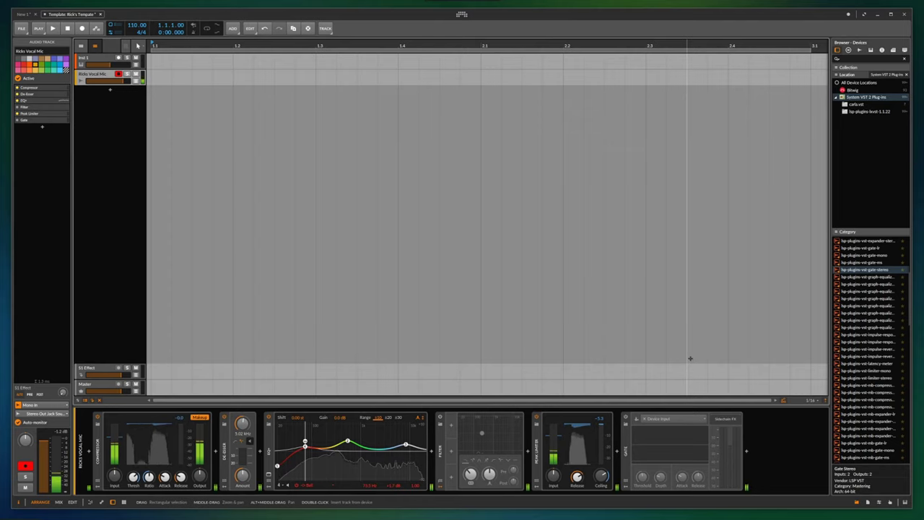
# - Switch to the workspace with the Ardour session
pyautogui.moveTo(603, 491)
pyautogui.click(605, 492)
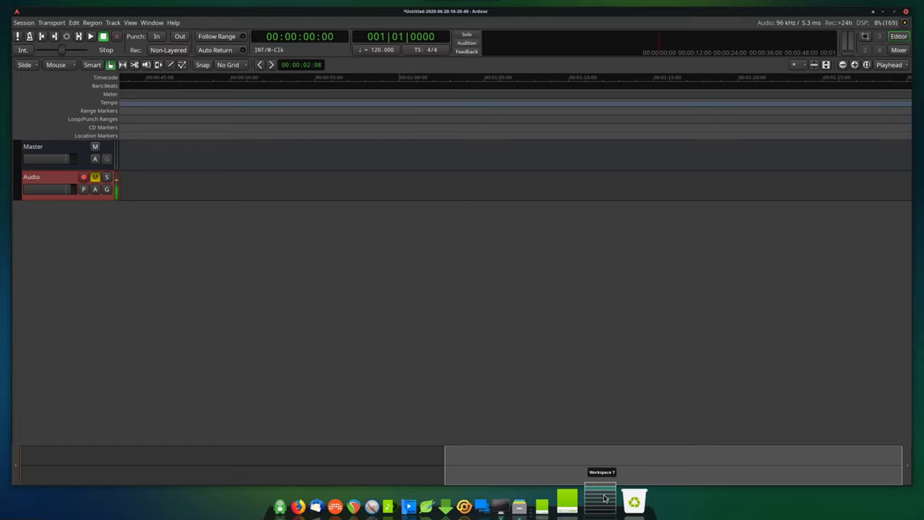
# - Return to Catia and trace Bitwig Studio's Stereo Out Jack Source-L and -R outputs to PulseAudio JACK Source, shifting that box to expose its connections
pyautogui.scroll(2, 605, 495)
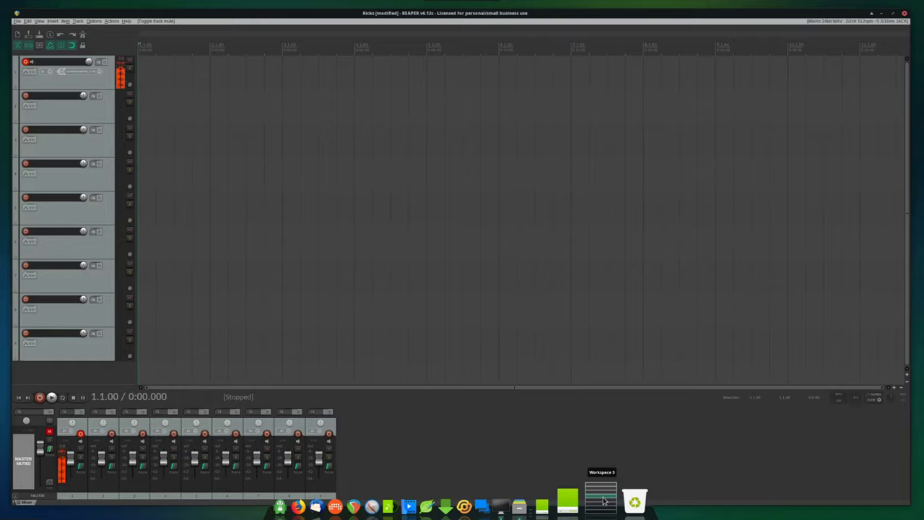
pyautogui.scroll(1, 603, 504)
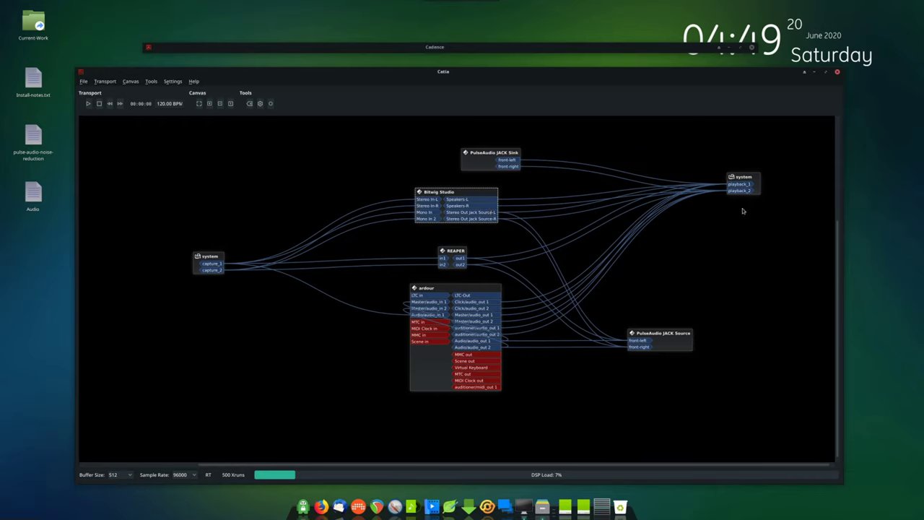
pyautogui.moveTo(495, 215); pyautogui.dragTo(634, 340)
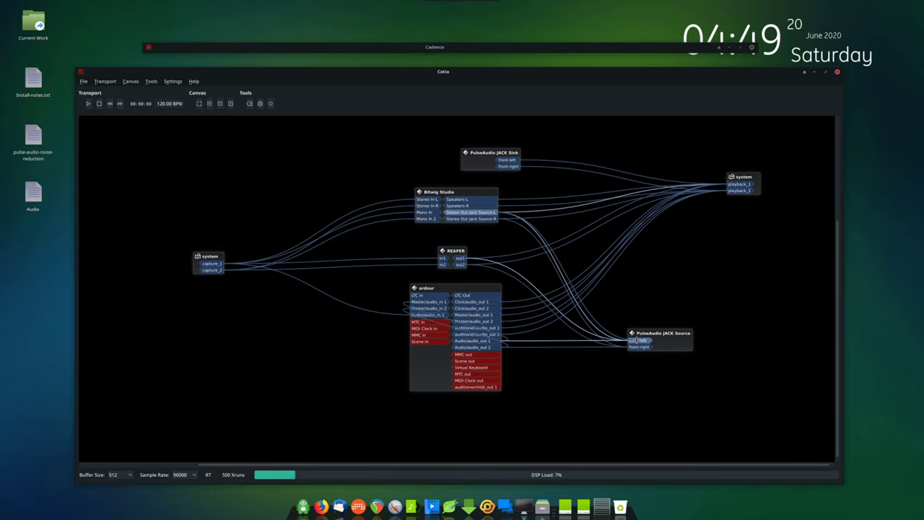
pyautogui.moveTo(636, 340)
pyautogui.mouseDown()
pyautogui.moveTo(640, 268)
pyautogui.moveTo(670, 289)
pyautogui.moveTo(640, 331)
pyautogui.moveTo(547, 263)
pyautogui.moveTo(645, 340)
pyautogui.mouseUp()
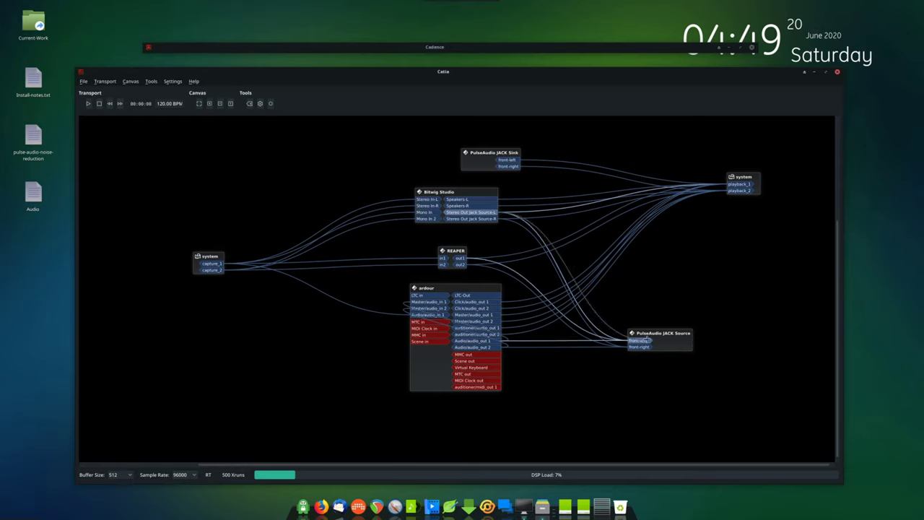
pyautogui.moveTo(645, 340); pyautogui.dragTo(546, 192)
pyautogui.moveTo(495, 219); pyautogui.dragTo(786, 291)
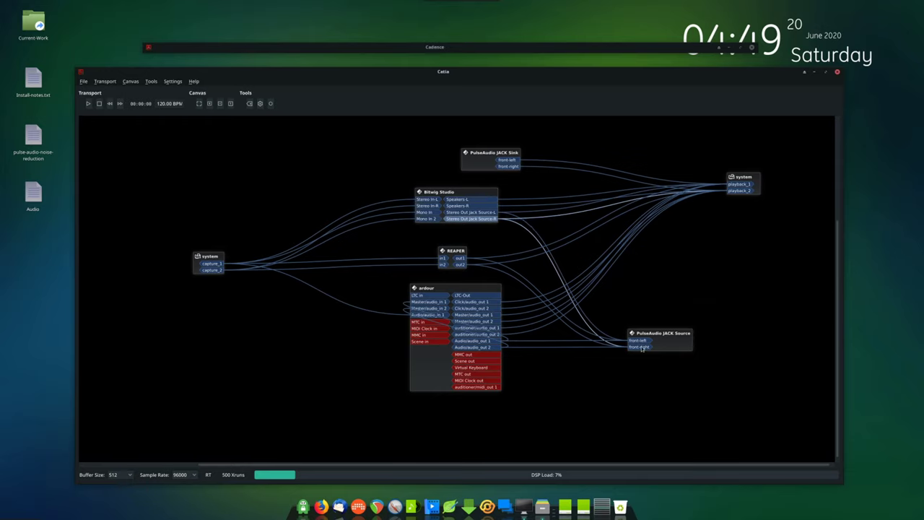
pyautogui.moveTo(491, 219); pyautogui.dragTo(760, 342)
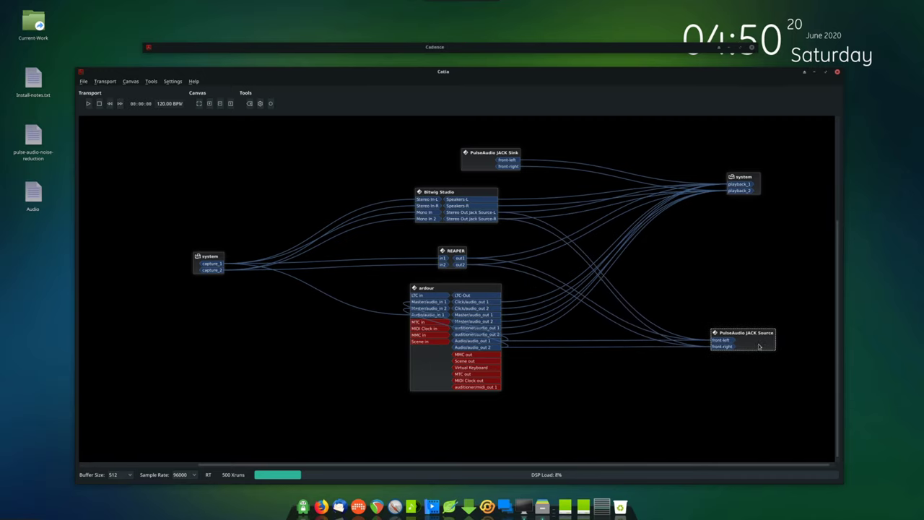
pyautogui.moveTo(758, 343); pyautogui.dragTo(709, 323)
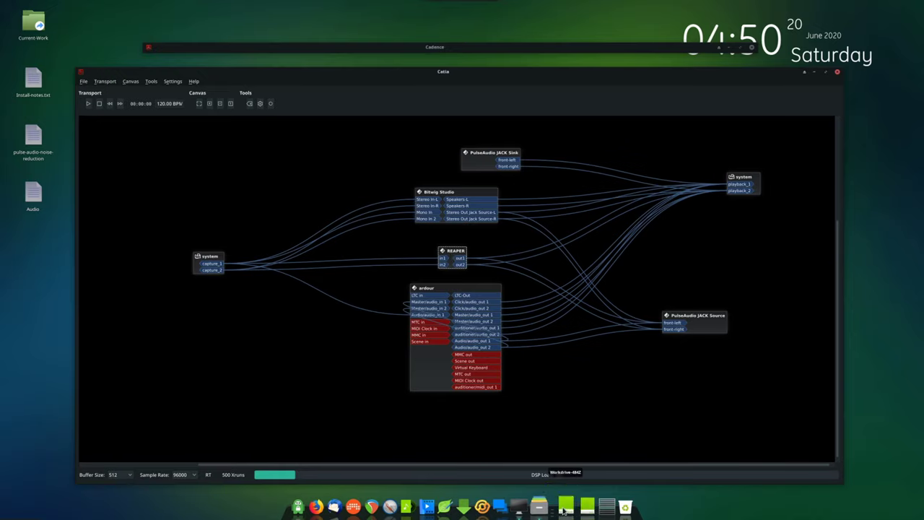
# - Switch to REAPER, review the JACK audio device settings with their input and output channels, and leave the preferences without changes
pyautogui.click(603, 501)
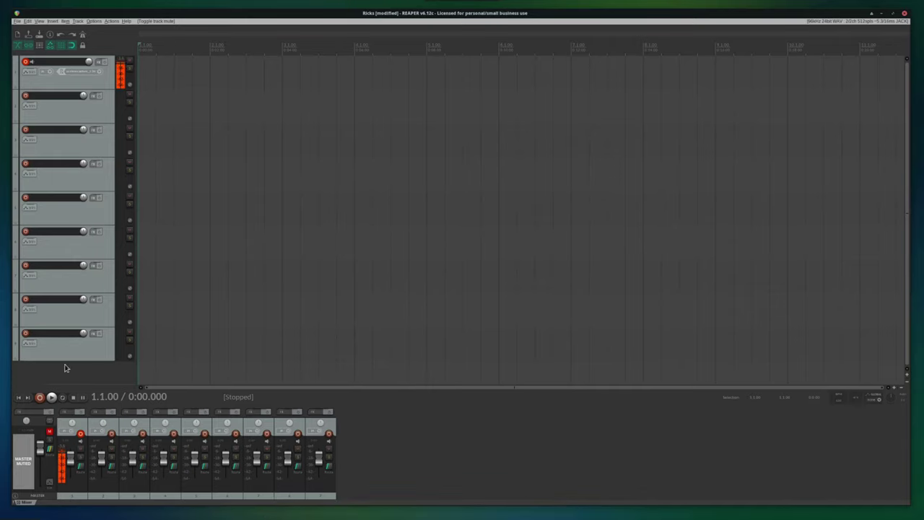
pyautogui.click(112, 22)
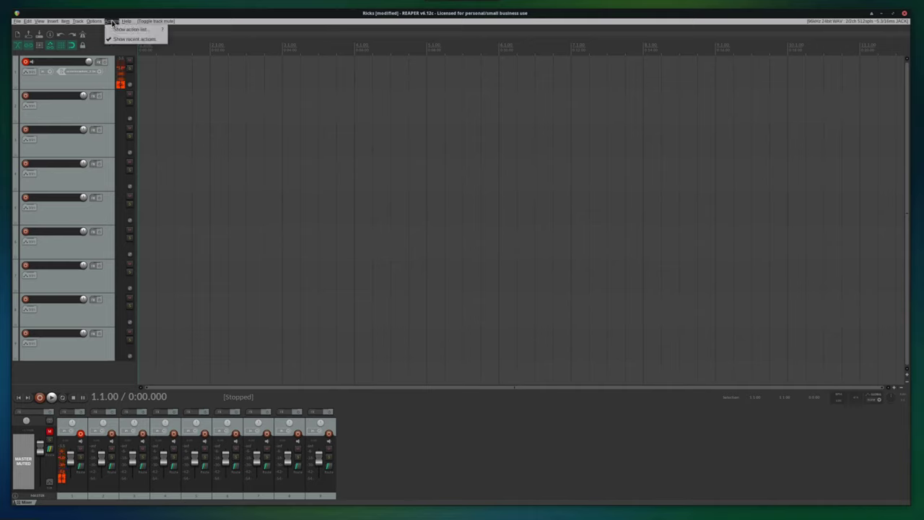
pyautogui.moveTo(94, 21)
pyautogui.moveTo(155, 225)
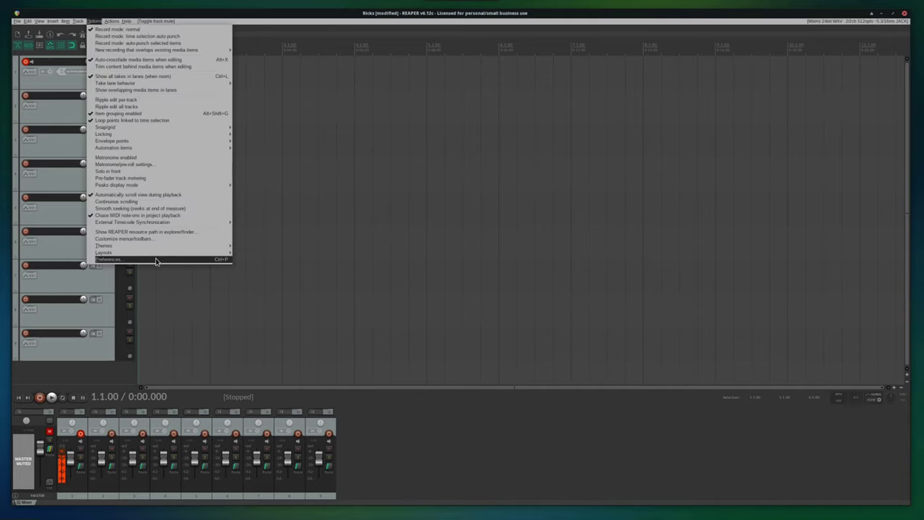
pyautogui.click(156, 260)
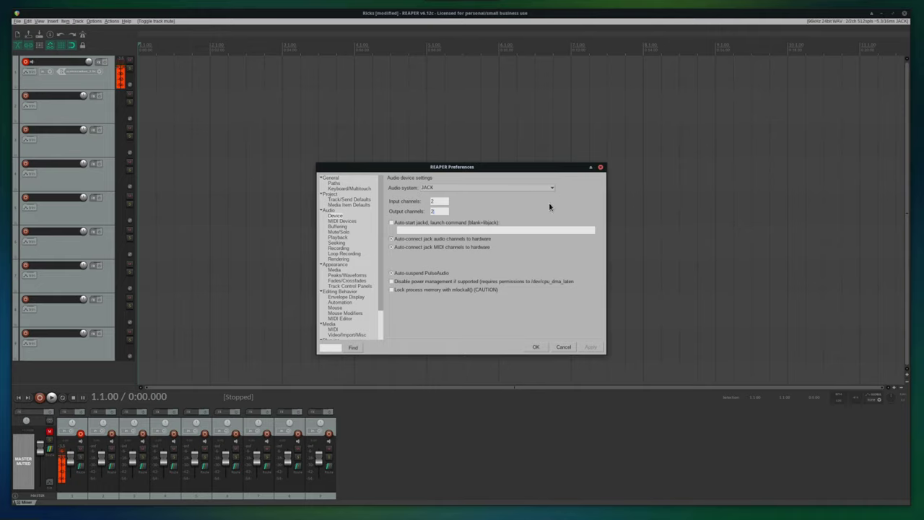
pyautogui.click(568, 348)
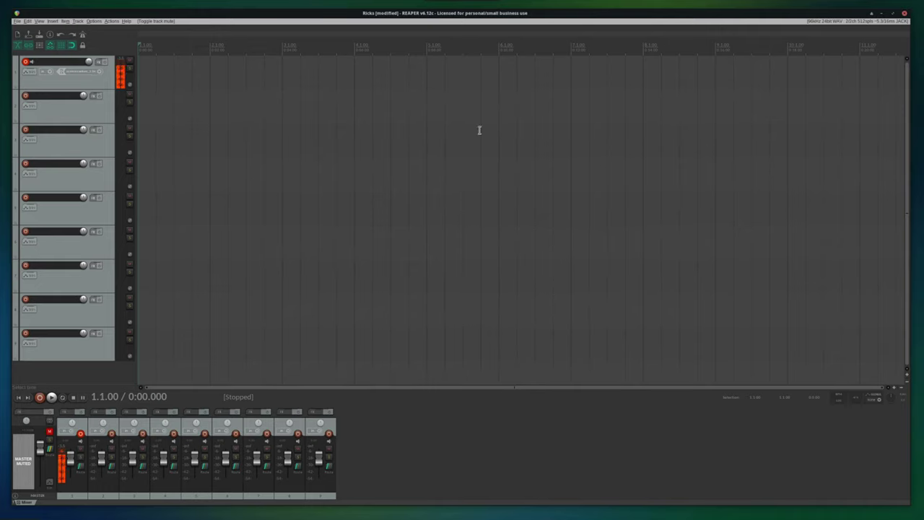
# - Return to Catia and trace the route from the system capture box through REAPER's out1 to front-left of PulseAudio JACK Source
pyautogui.moveTo(603, 498)
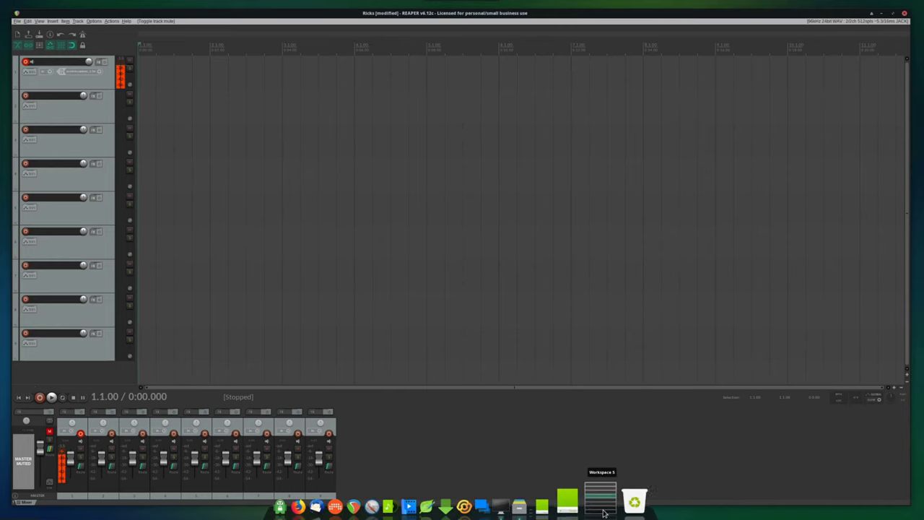
pyautogui.scroll(-1, 597, 498)
pyautogui.scroll(-1, 598, 498)
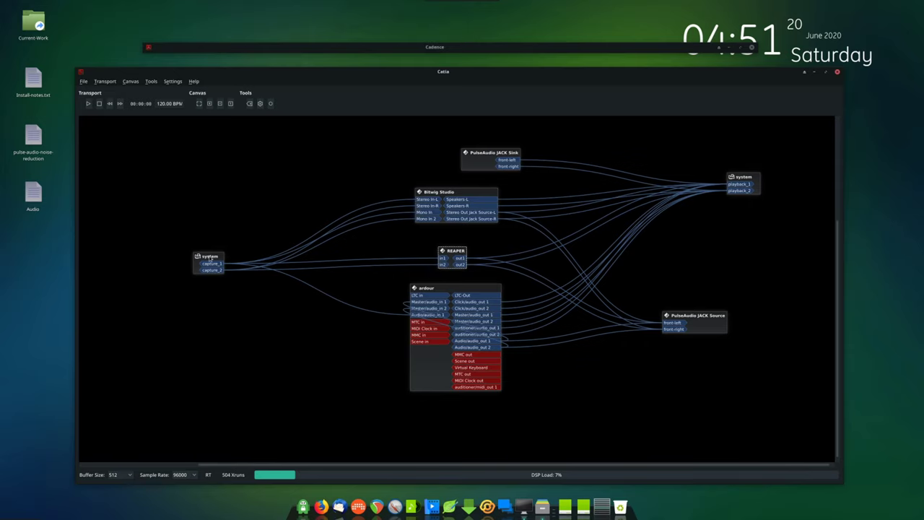
pyautogui.moveTo(210, 258); pyautogui.dragTo(213, 252)
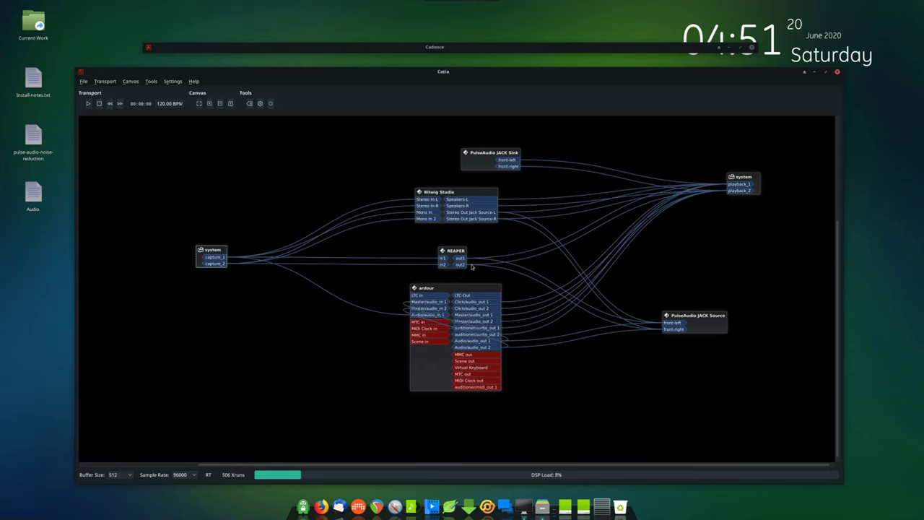
pyautogui.moveTo(463, 258); pyautogui.dragTo(678, 323)
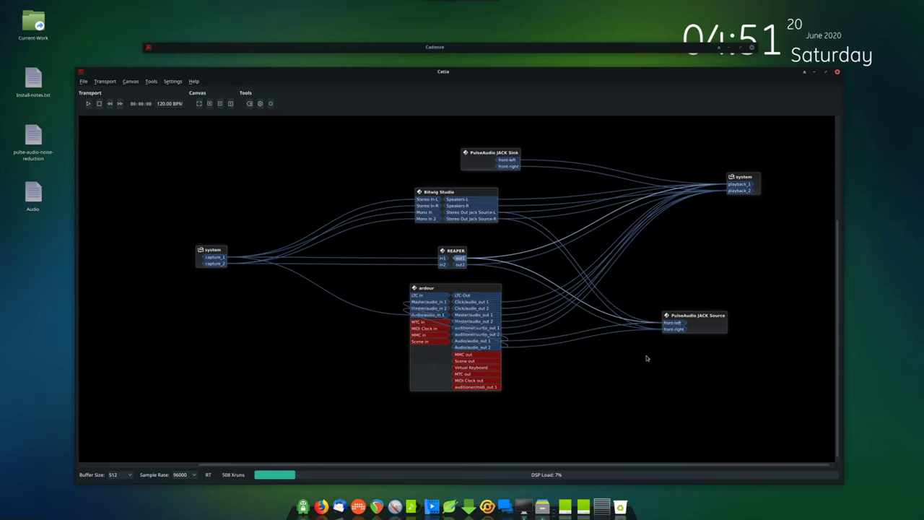
# - Reposition the PulseAudio JACK Source box below the system playback box while following the Bitwig Studio, REAPER and Ardour connections into it
pyautogui.moveTo(706, 330); pyautogui.dragTo(769, 324)
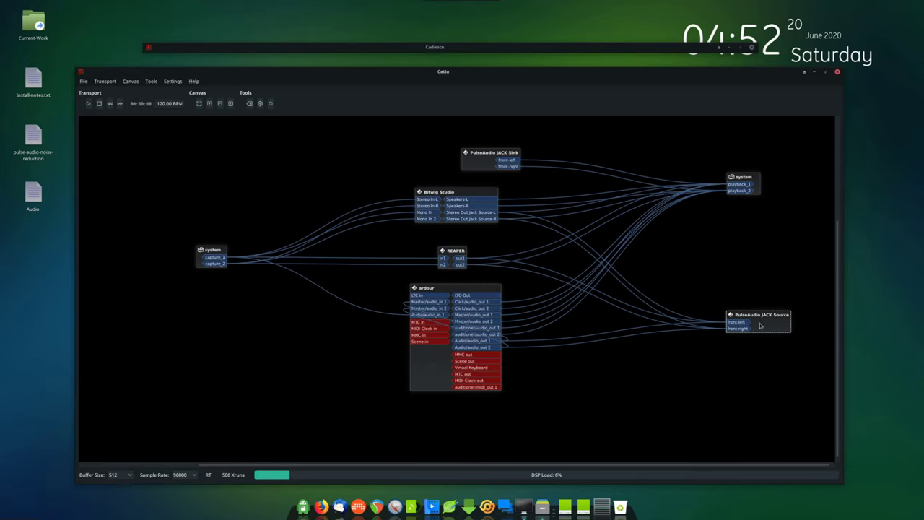
pyautogui.moveTo(760, 326); pyautogui.dragTo(701, 321)
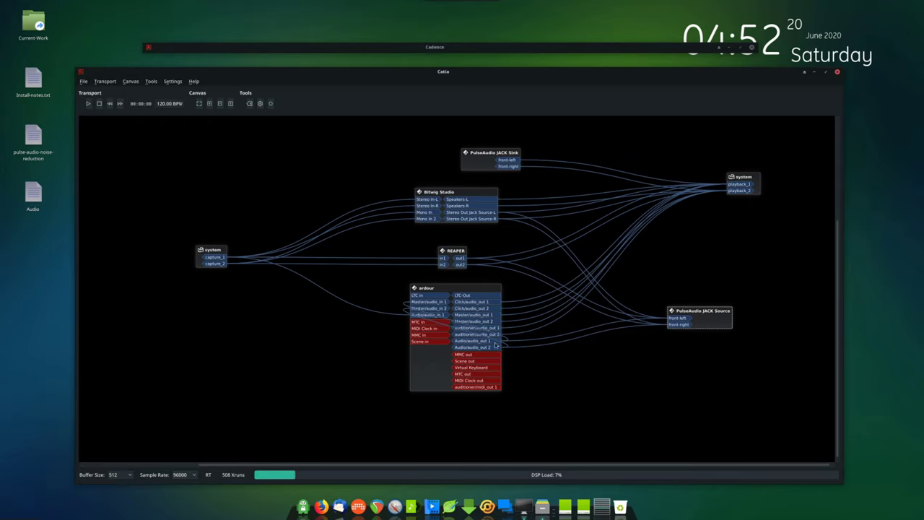
pyautogui.moveTo(702, 315); pyautogui.dragTo(726, 316)
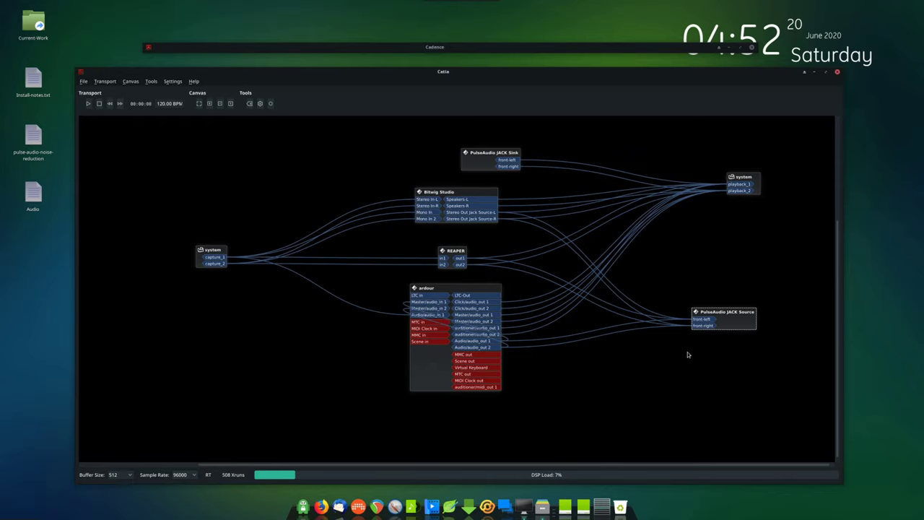
pyautogui.moveTo(734, 329); pyautogui.dragTo(714, 347)
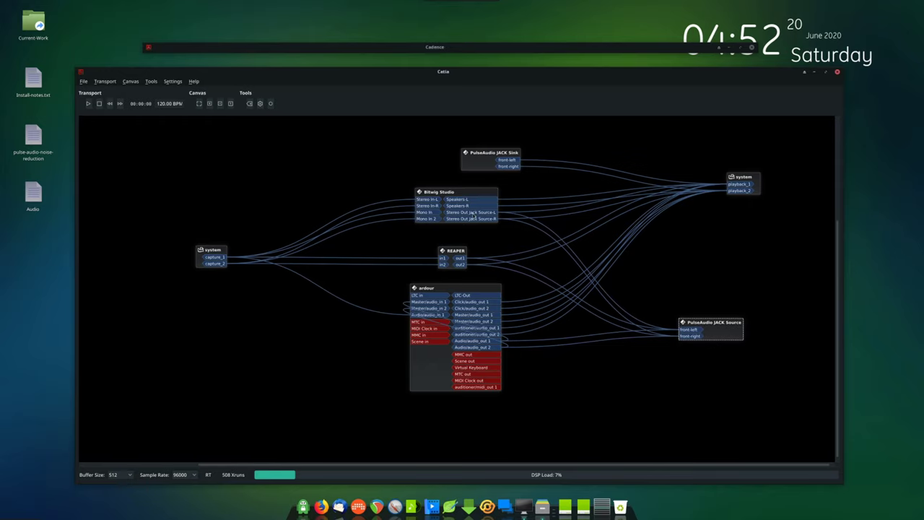
pyautogui.moveTo(722, 337); pyautogui.dragTo(709, 300)
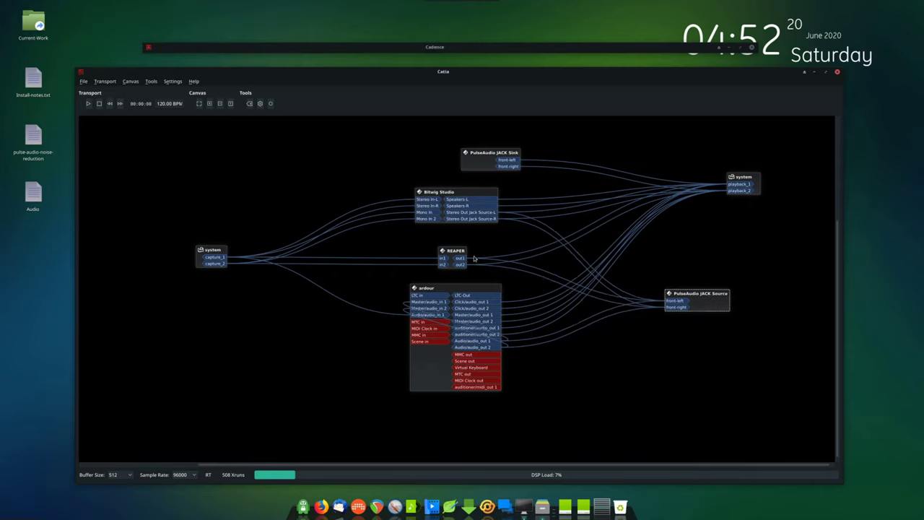
pyautogui.moveTo(718, 307); pyautogui.dragTo(715, 312)
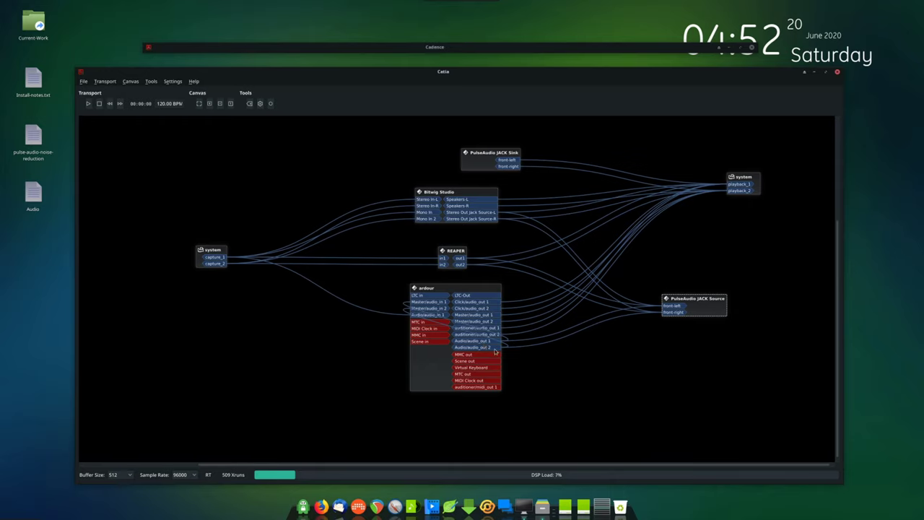
pyautogui.moveTo(719, 313); pyautogui.dragTo(721, 316)
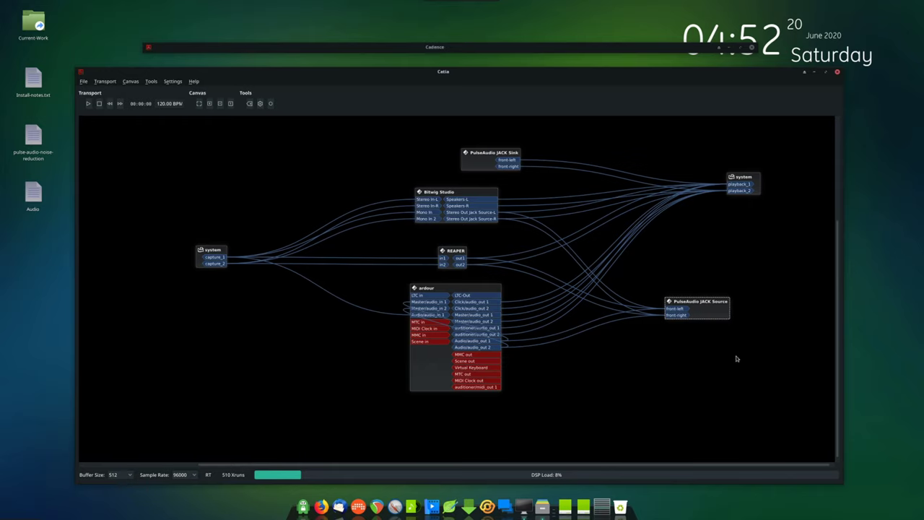
# - Nudge the Bitwig Studio and REAPER boxes, and move the system playback and PulseAudio JACK Source boxes closer to them
pyautogui.moveTo(470, 195); pyautogui.dragTo(472, 197)
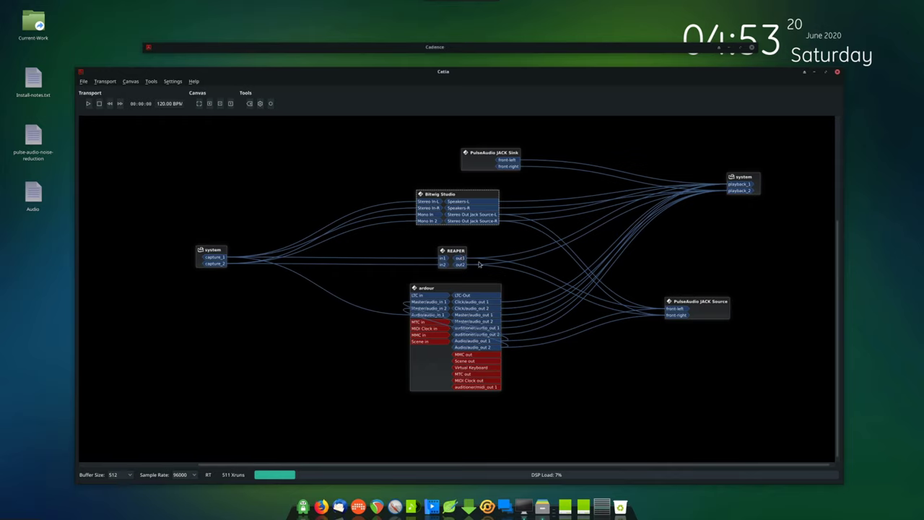
pyautogui.moveTo(457, 256); pyautogui.dragTo(706, 181)
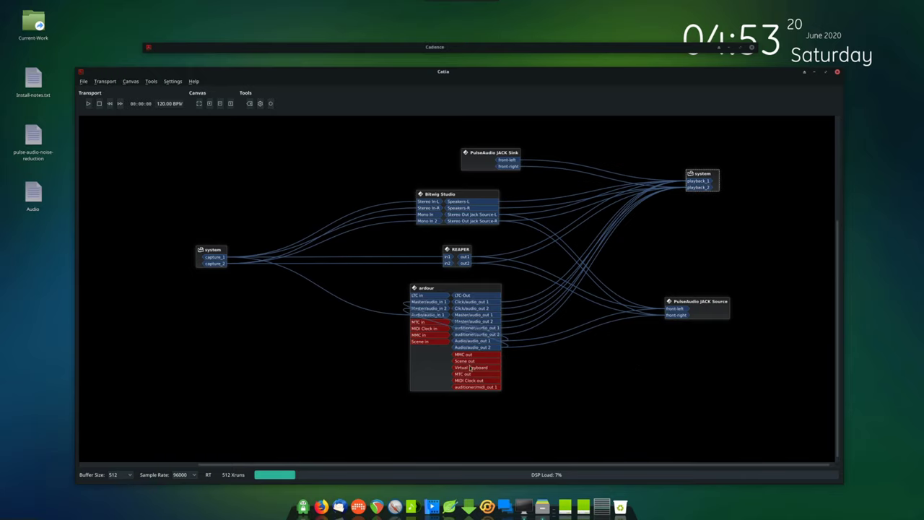
pyautogui.moveTo(709, 311); pyautogui.dragTo(692, 318)
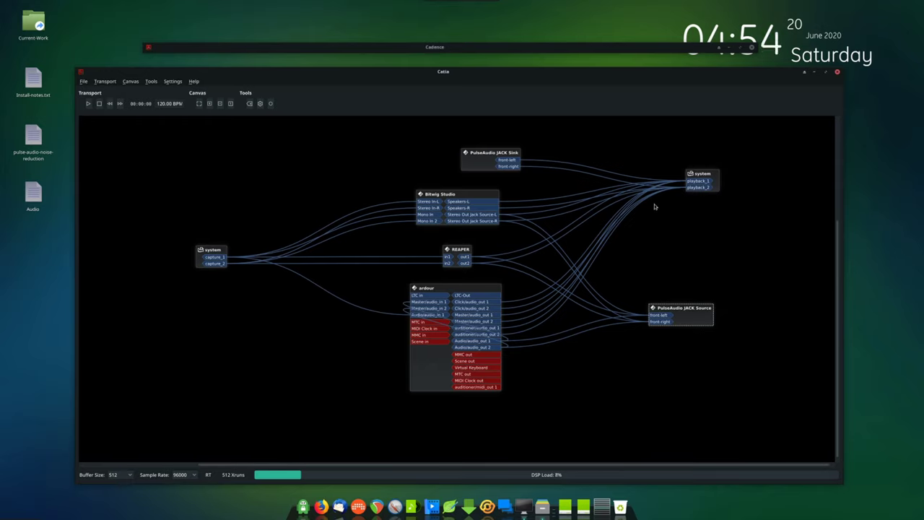
pyautogui.click(463, 256)
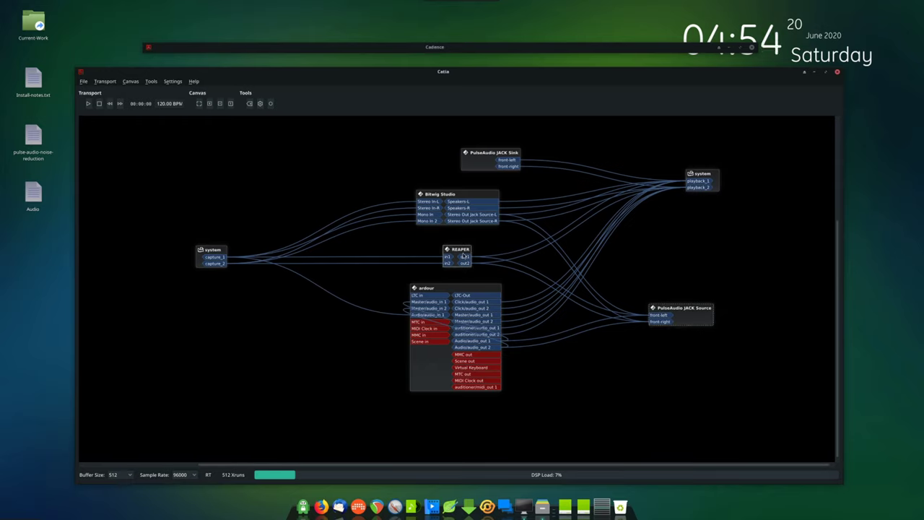
# - Switch to Bitwig Studio and mute the vocal mic track
pyautogui.click(599, 508)
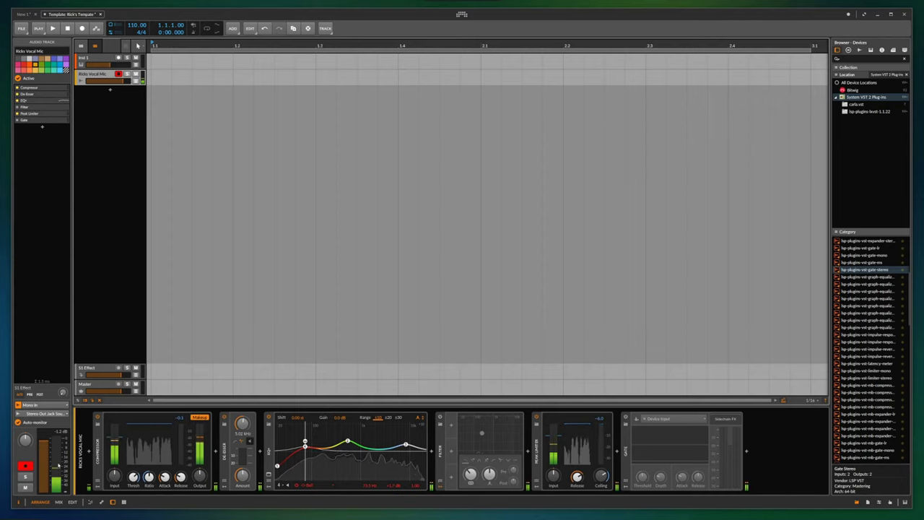
pyautogui.click(26, 488)
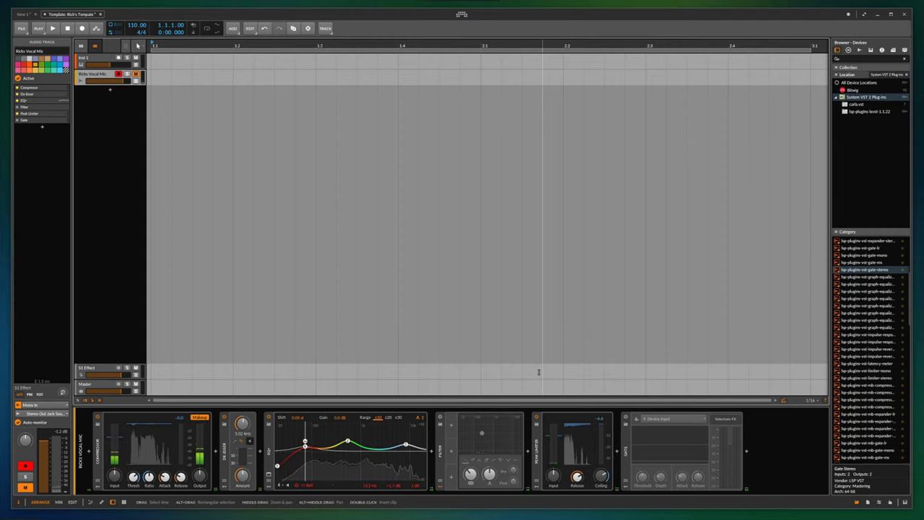
# - Switch to the REAPER workspace and unmute the master track
pyautogui.moveTo(498, 516)
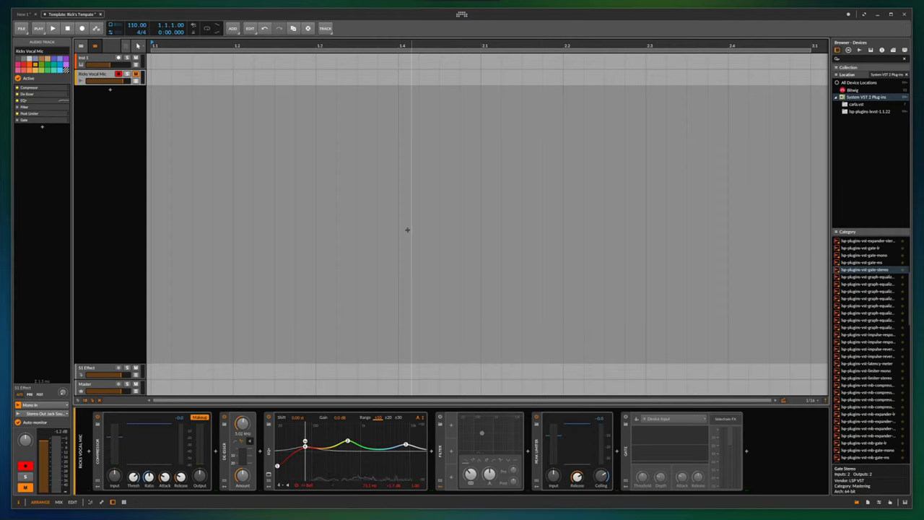
pyautogui.moveTo(563, 511)
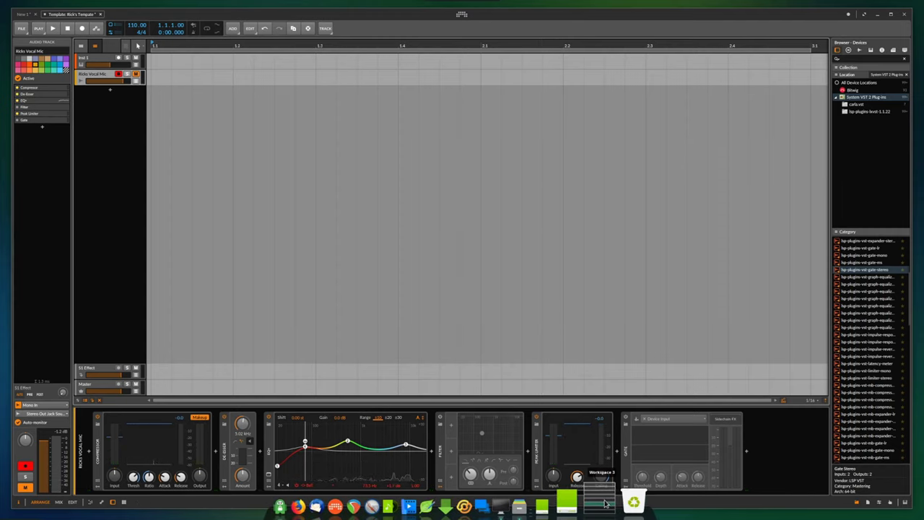
pyautogui.click(605, 505)
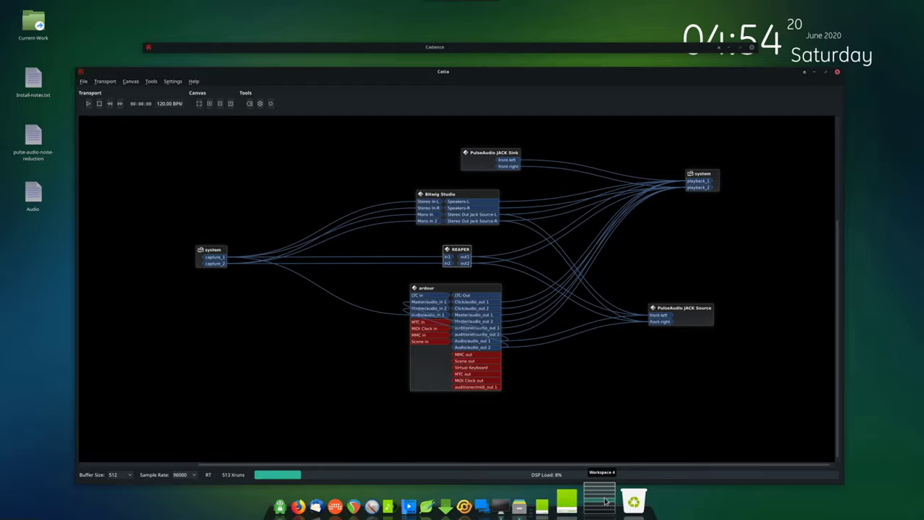
pyautogui.click(605, 498)
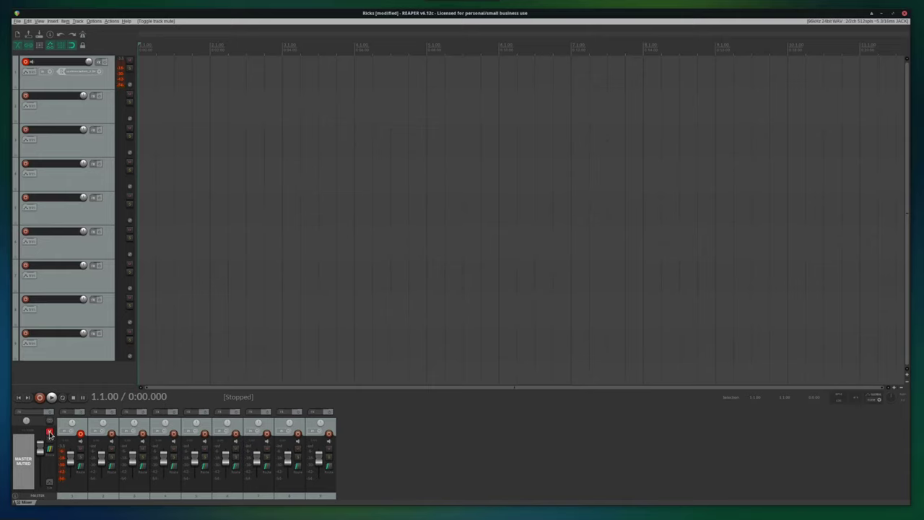
pyautogui.click(50, 433)
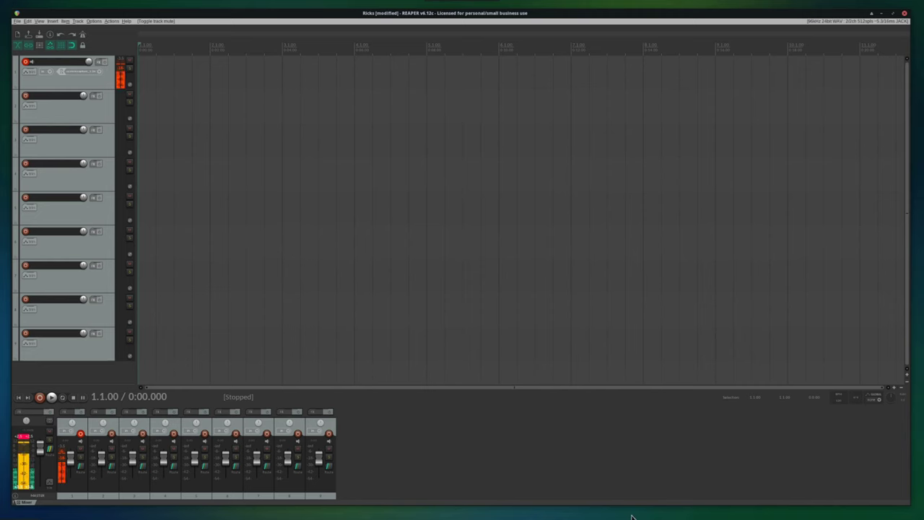
pyautogui.moveTo(603, 515)
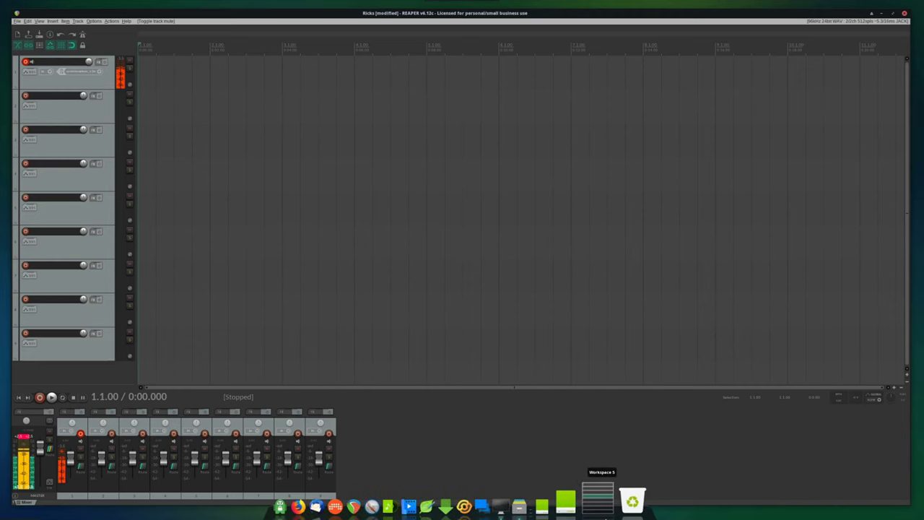
# - Check the PulseAudio input capture level in OBS Studio and return to REAPER
pyautogui.click(609, 493)
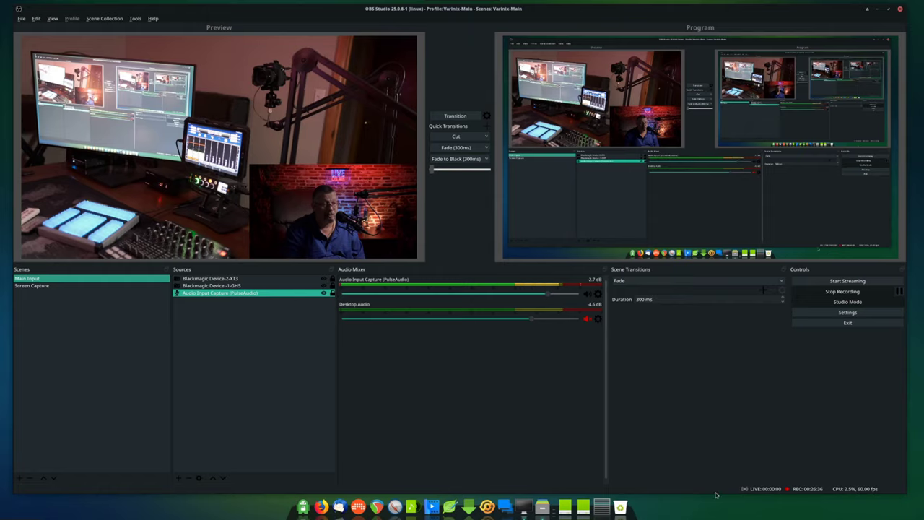
pyautogui.click(605, 500)
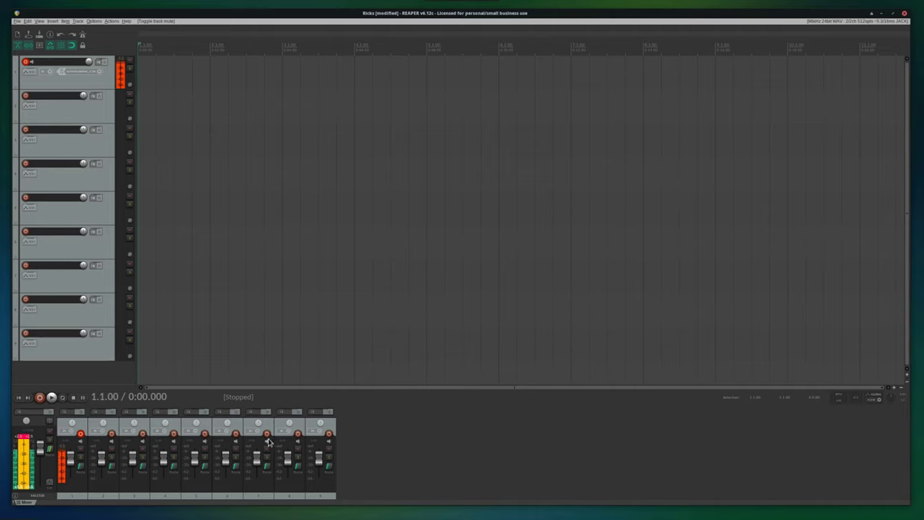
# - Mute REAPER's master track and check the PulseAudio input capture meter in OBS Studio
pyautogui.click(49, 432)
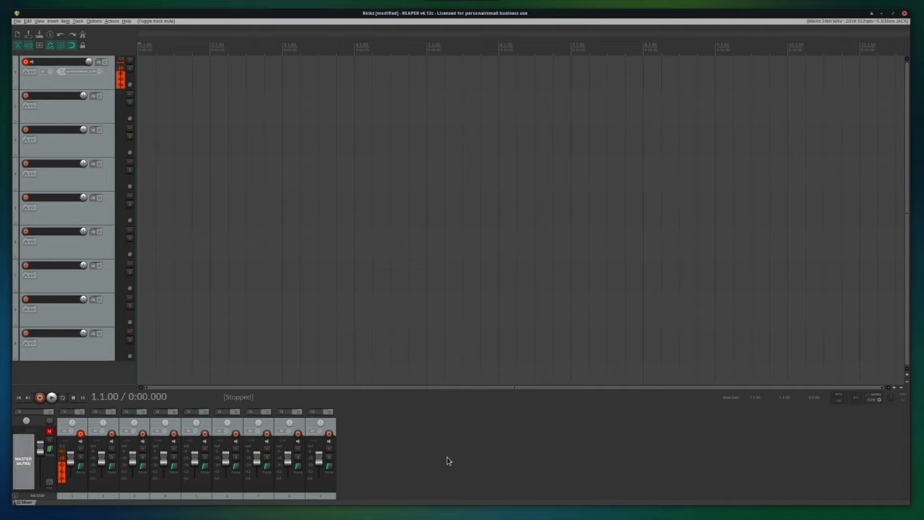
pyautogui.moveTo(498, 505)
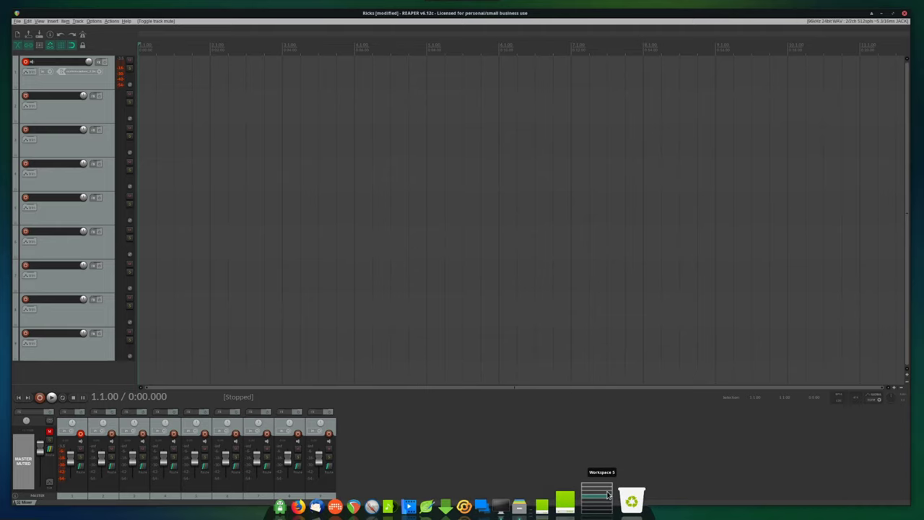
pyautogui.click(607, 495)
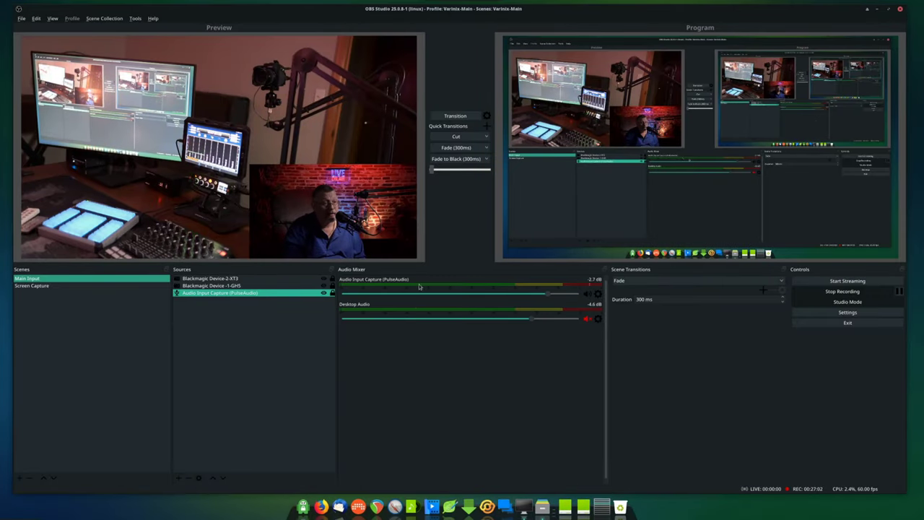
# - Return to REAPER and unmute its master track
pyautogui.click(602, 498)
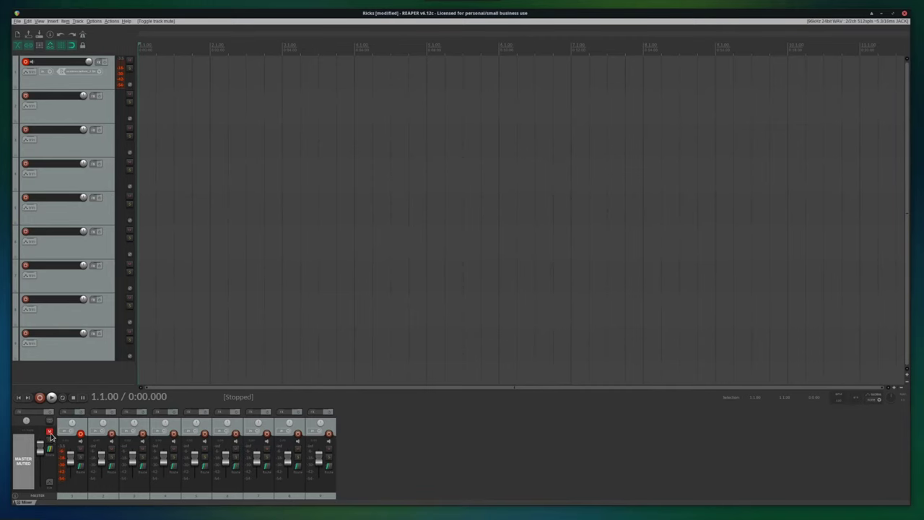
pyautogui.click(49, 432)
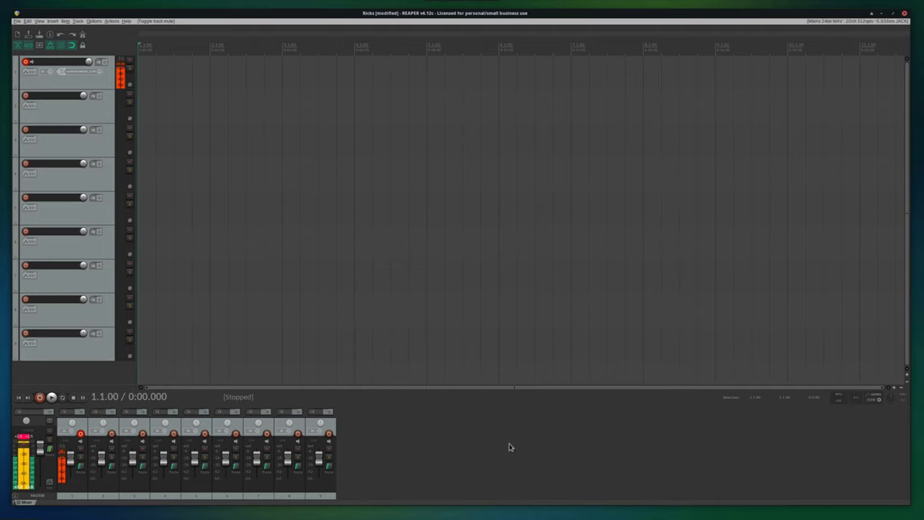
# - Check the PulseAudio input meter in OBS Studio, glance at the Ardour session, and switch to the Catia connection diagram
pyautogui.moveTo(558, 505)
pyautogui.moveTo(598, 509)
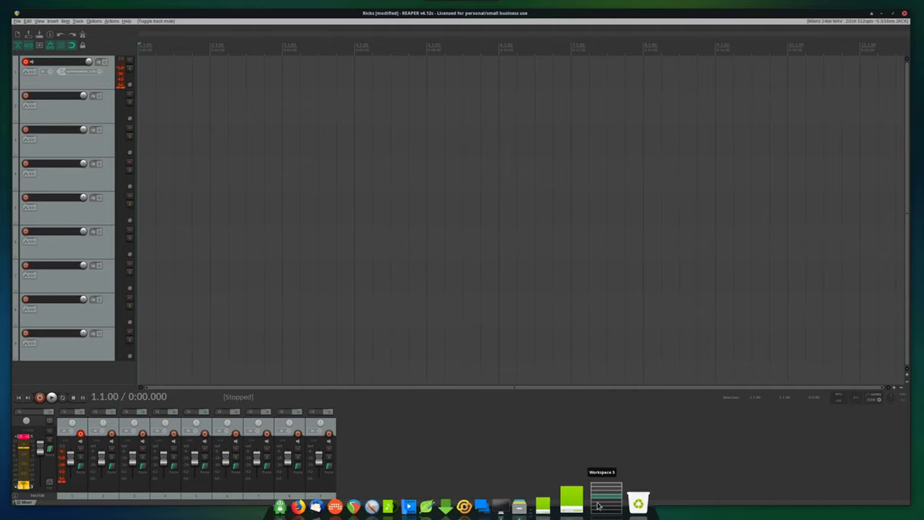
pyautogui.click(598, 502)
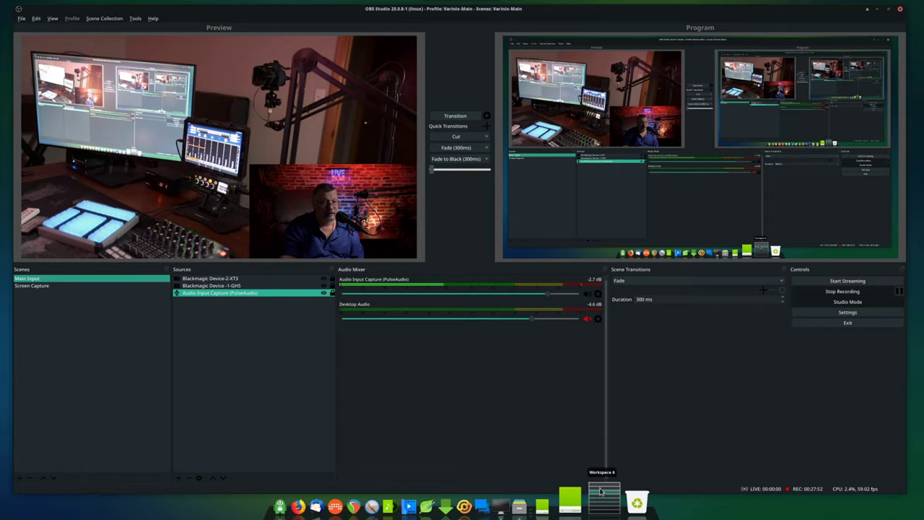
pyautogui.click(599, 492)
pyautogui.scroll(1, 600, 491)
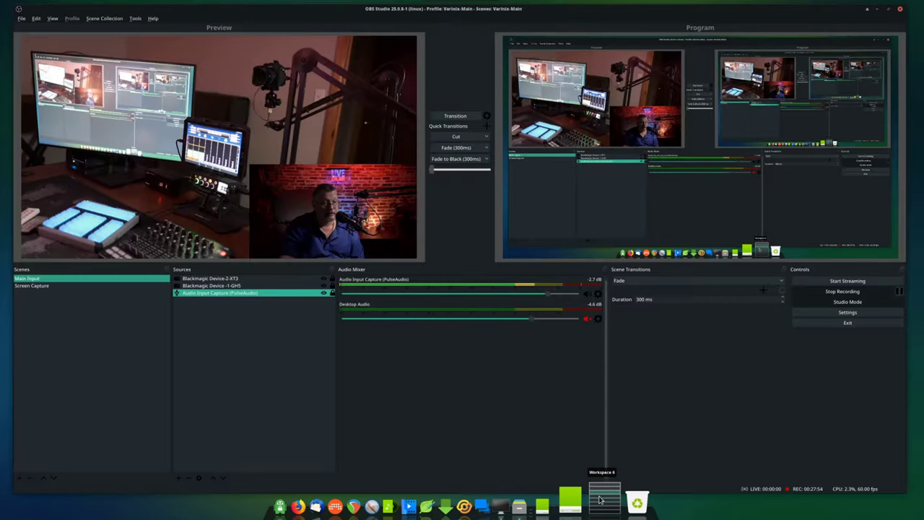
pyautogui.scroll(1, 603, 491)
pyautogui.scroll(-3, 605, 490)
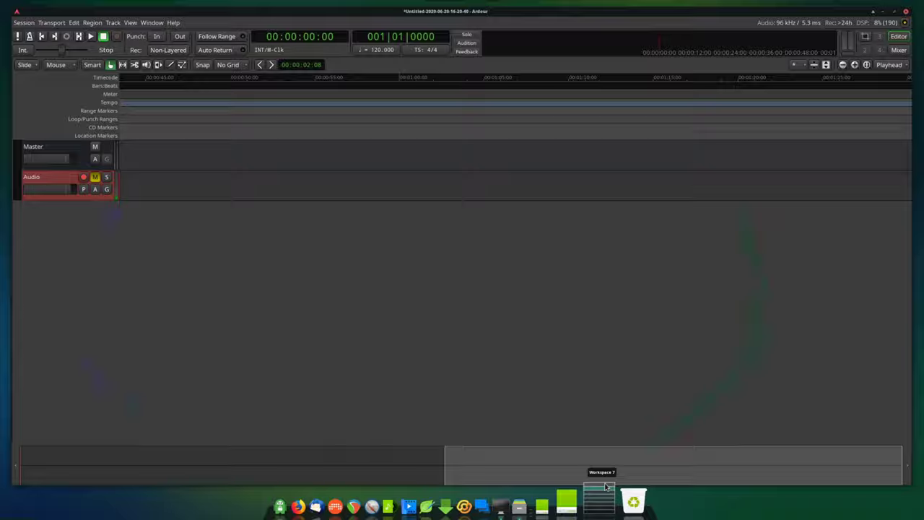
pyautogui.scroll(2, 601, 493)
pyautogui.scroll(1, 601, 493)
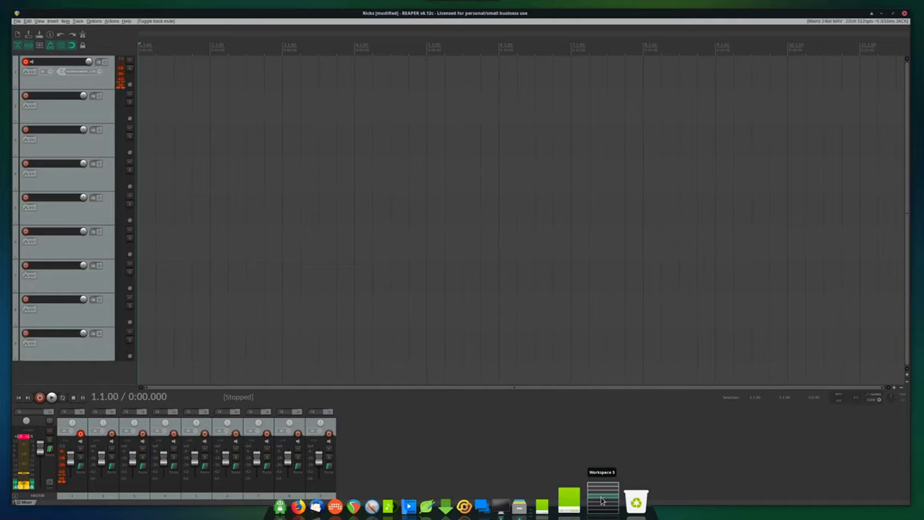
pyautogui.scroll(1, 600, 498)
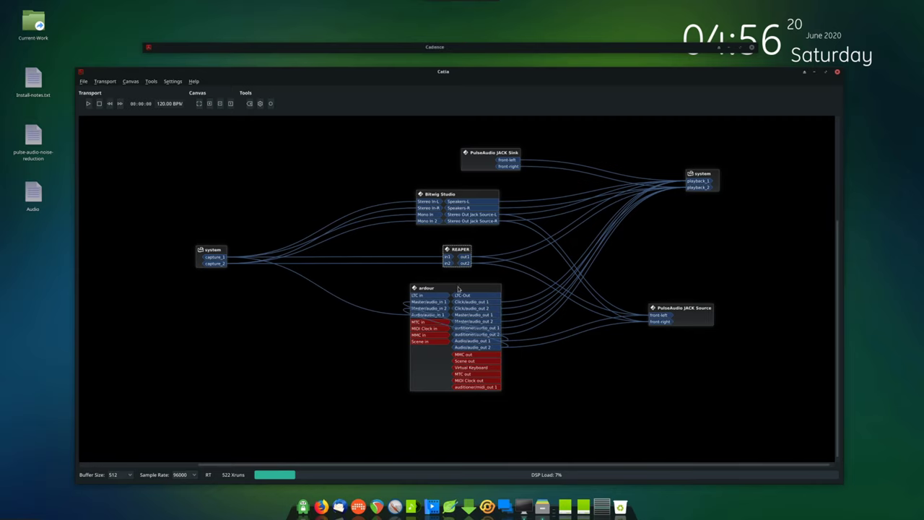
# - Nudge the Ardour and PulseAudio JACK Source boxes while following the connections to the system playback box
pyautogui.moveTo(457, 291)
pyautogui.mouseDown()
pyautogui.moveTo(460, 310)
pyautogui.moveTo(459, 291)
pyautogui.mouseUp()
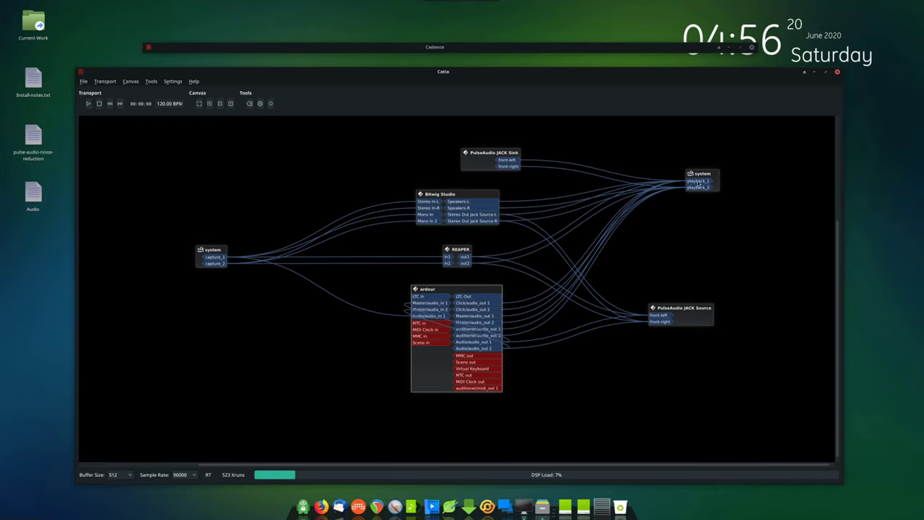
pyautogui.click(481, 161)
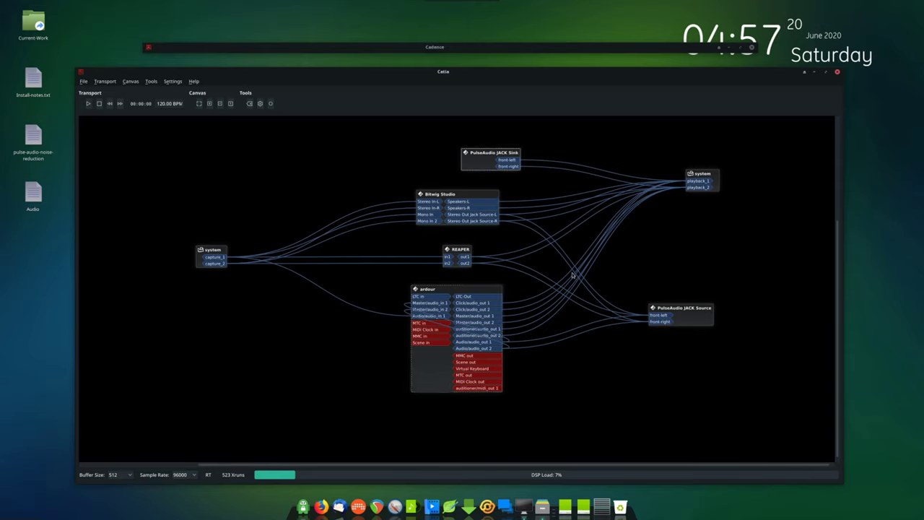
pyautogui.click(712, 174)
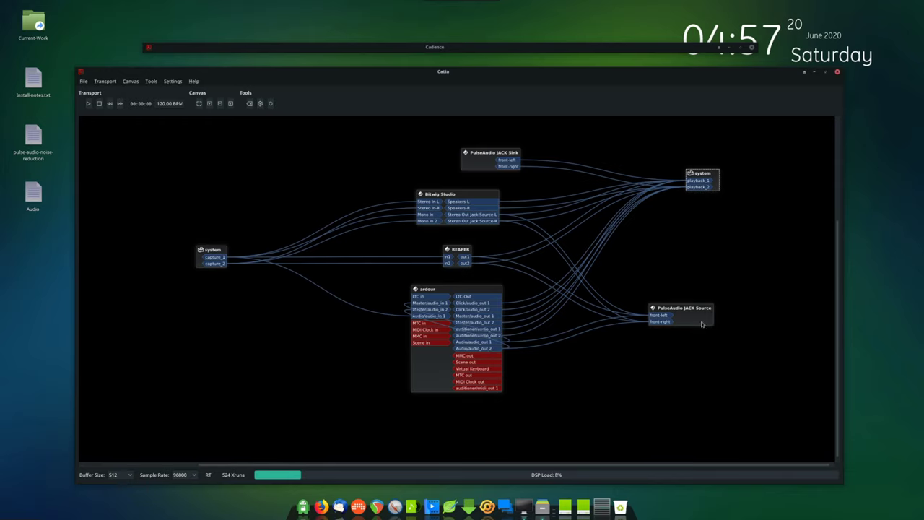
pyautogui.moveTo(701, 325); pyautogui.dragTo(692, 319)
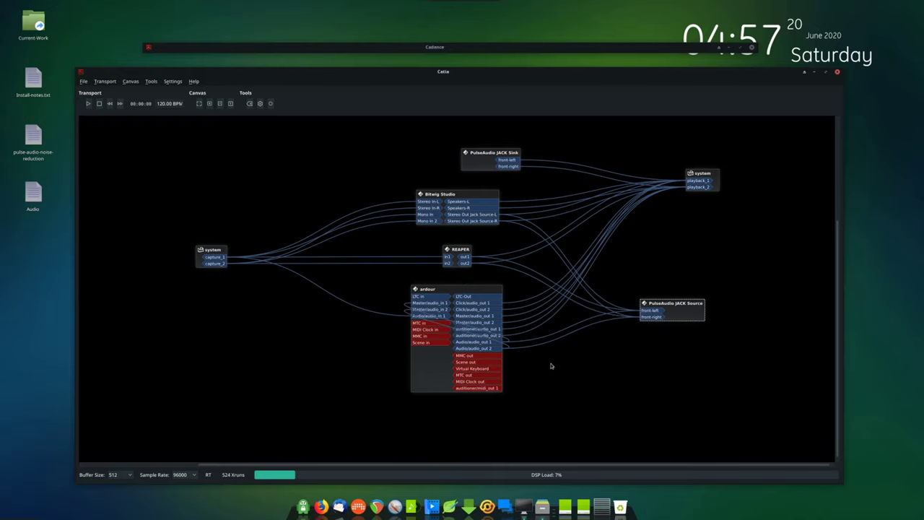
# - Switch to REAPER and mute its master track
pyautogui.click(603, 498)
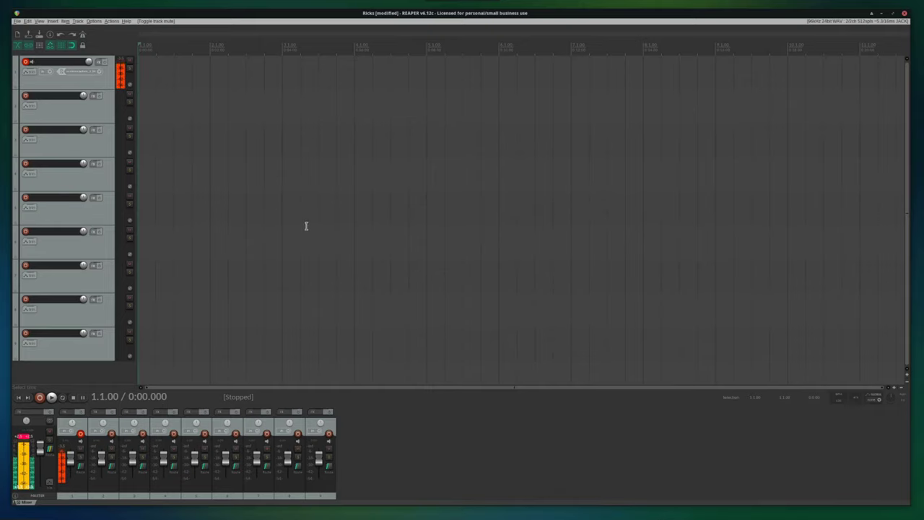
pyautogui.click(50, 432)
# - Switch to Ardour, unmute its Audio track, and check the PulseAudio input capture level in OBS Studio
pyautogui.moveTo(469, 505)
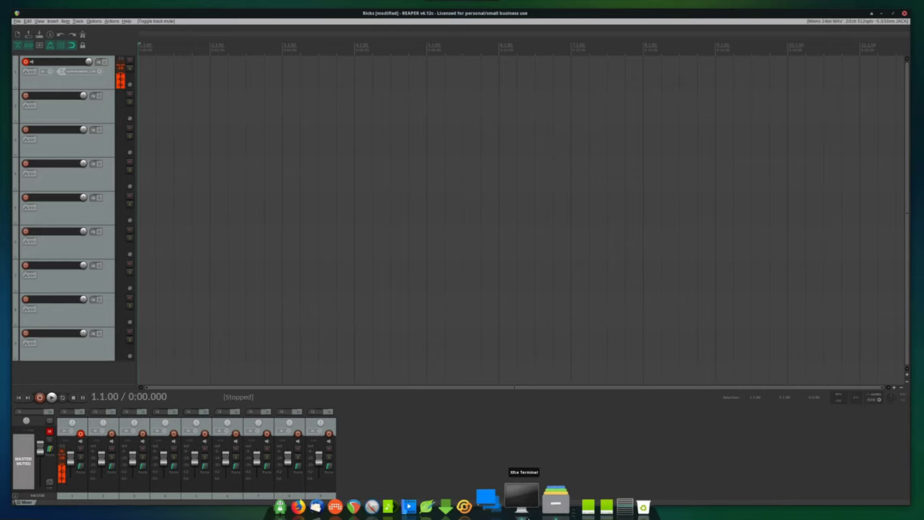
pyautogui.scroll(-1, 607, 498)
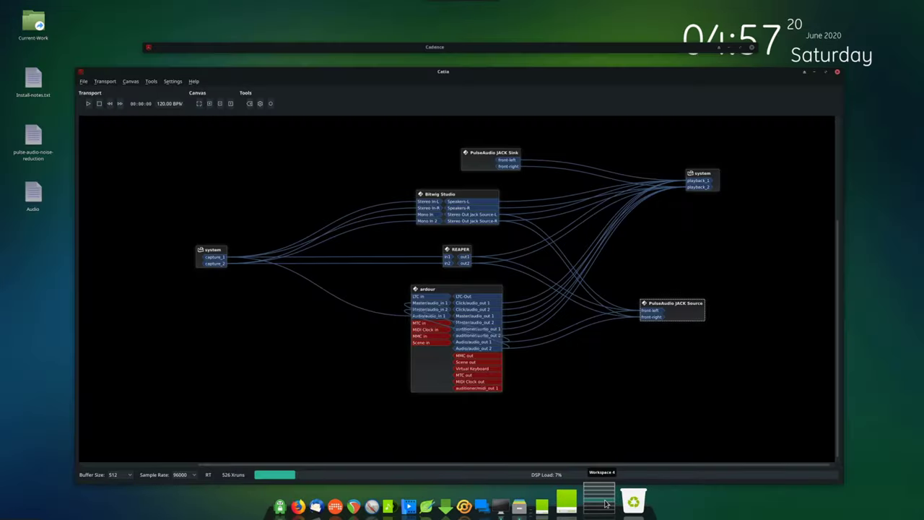
pyautogui.scroll(1, 606, 495)
pyautogui.scroll(-1, 606, 495)
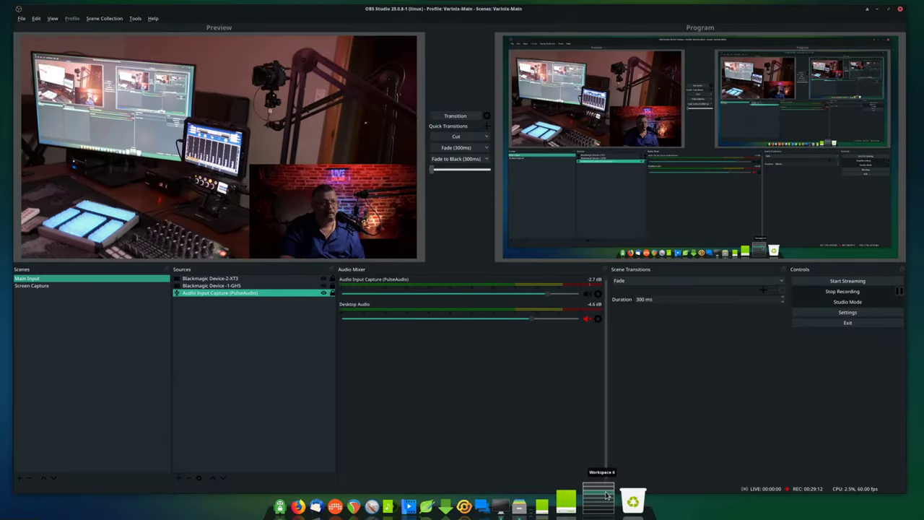
pyautogui.scroll(-1, 607, 493)
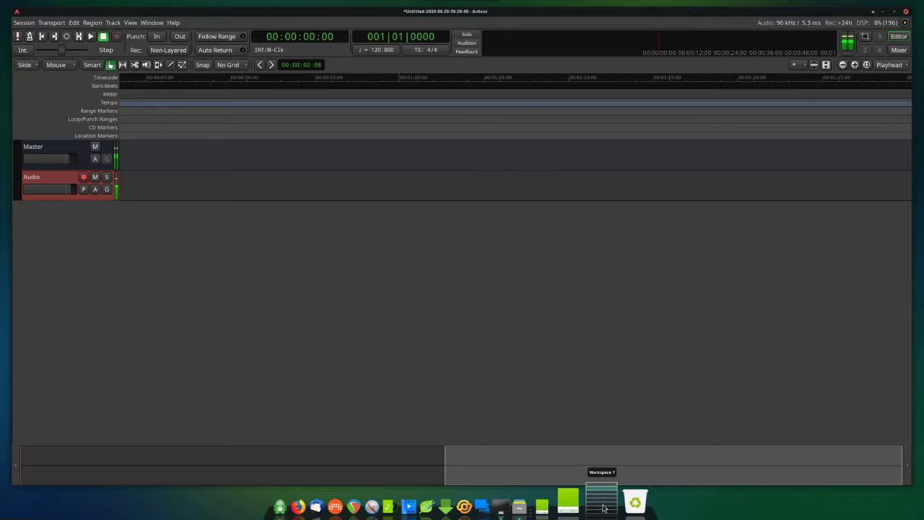
pyautogui.scroll(-2, 606, 488)
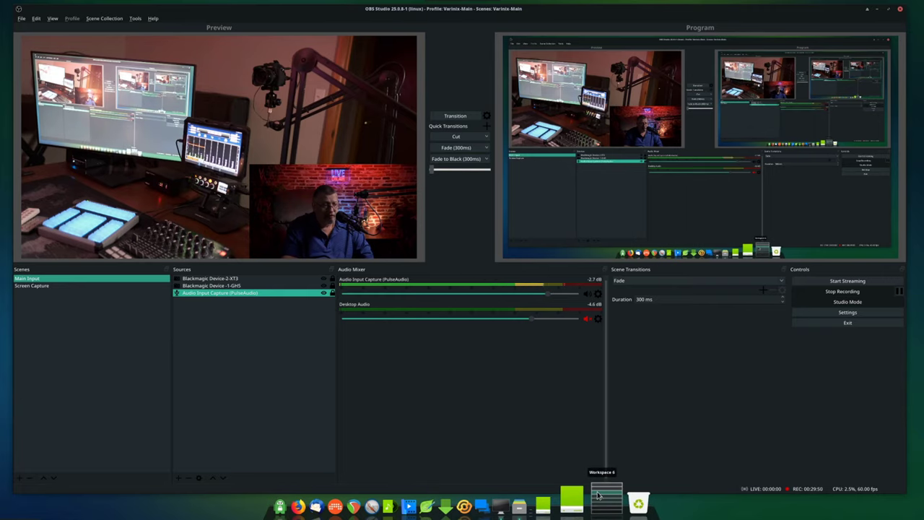
# - Return to Ardour, open its preferences, and move the preferences window toward the middle of the screen
pyautogui.scroll(-1, 603, 491)
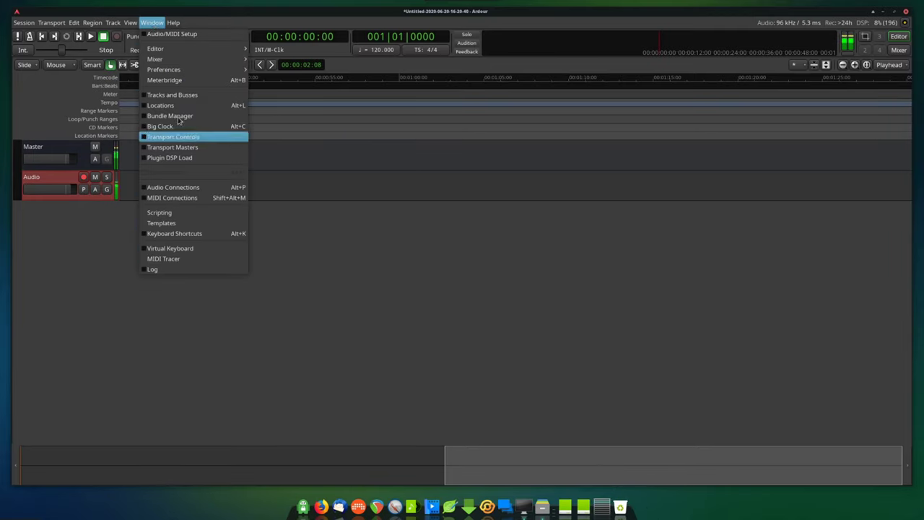
pyautogui.moveTo(109, 22)
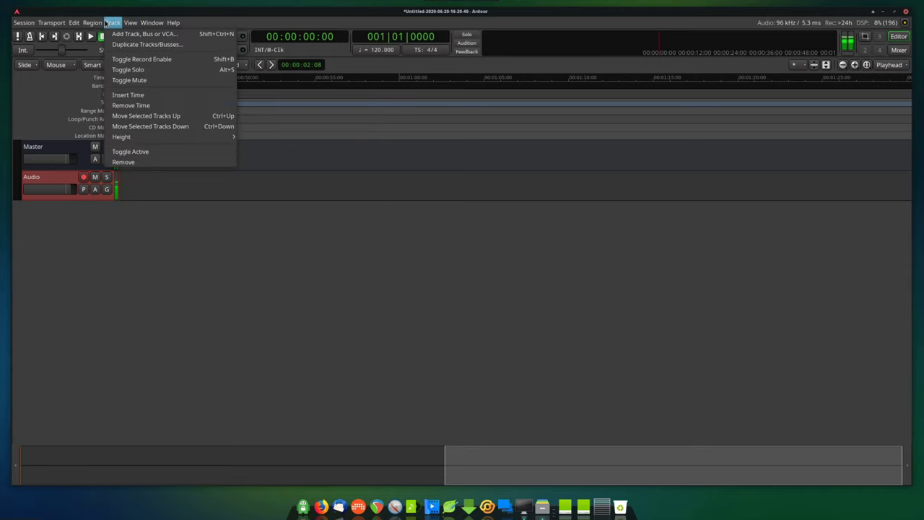
pyautogui.moveTo(19, 25)
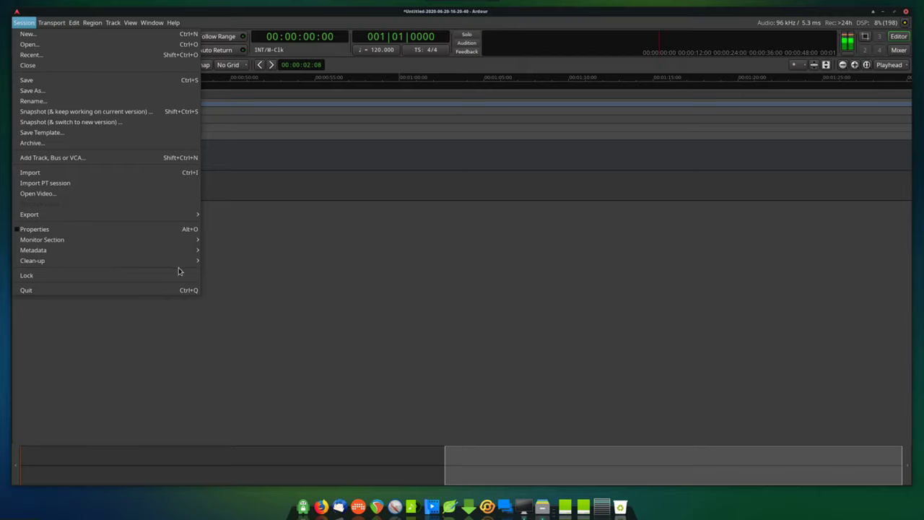
pyautogui.moveTo(84, 222)
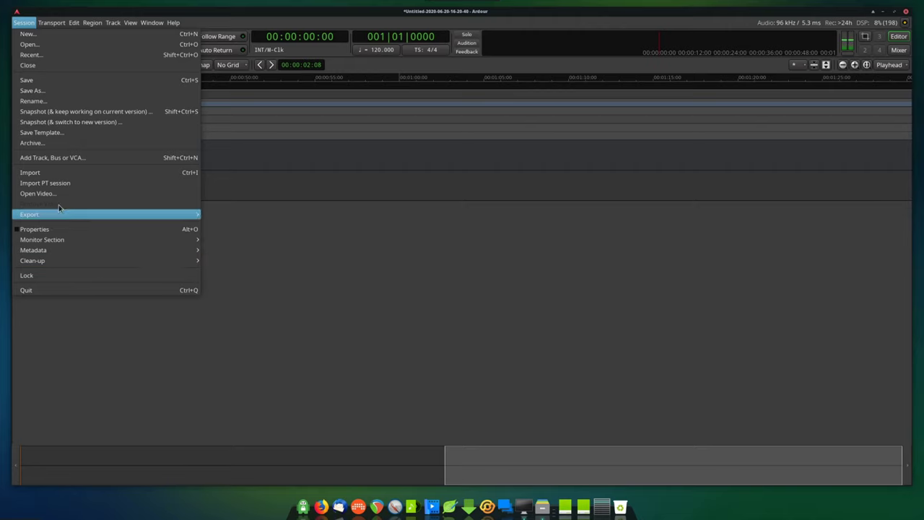
pyautogui.moveTo(51, 24)
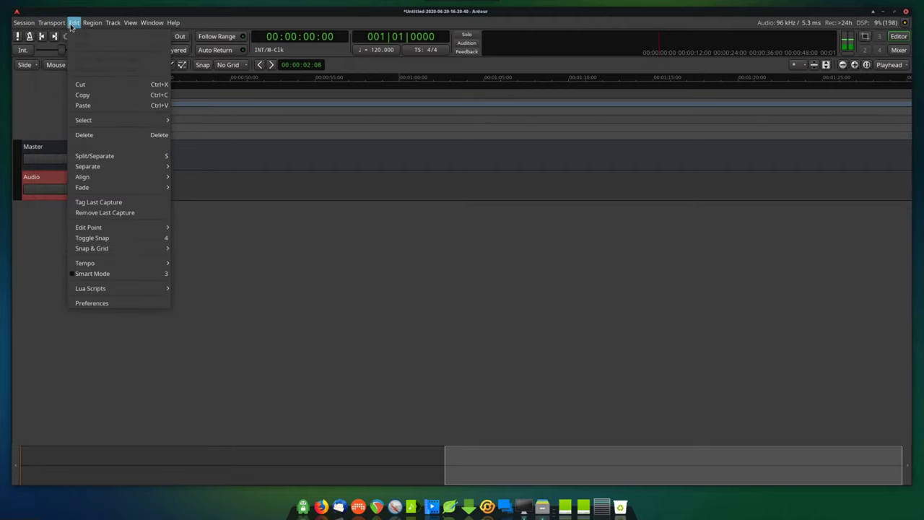
pyautogui.click(141, 310)
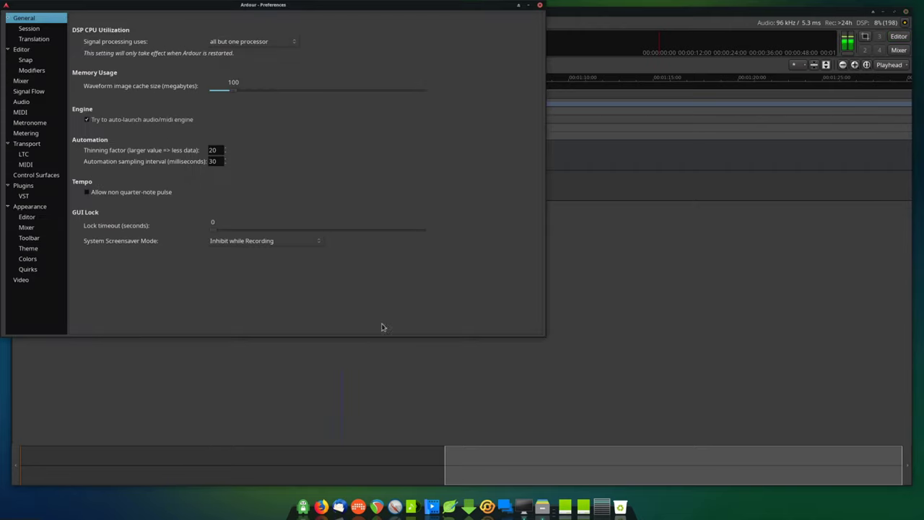
pyautogui.moveTo(363, 8); pyautogui.dragTo(527, 107)
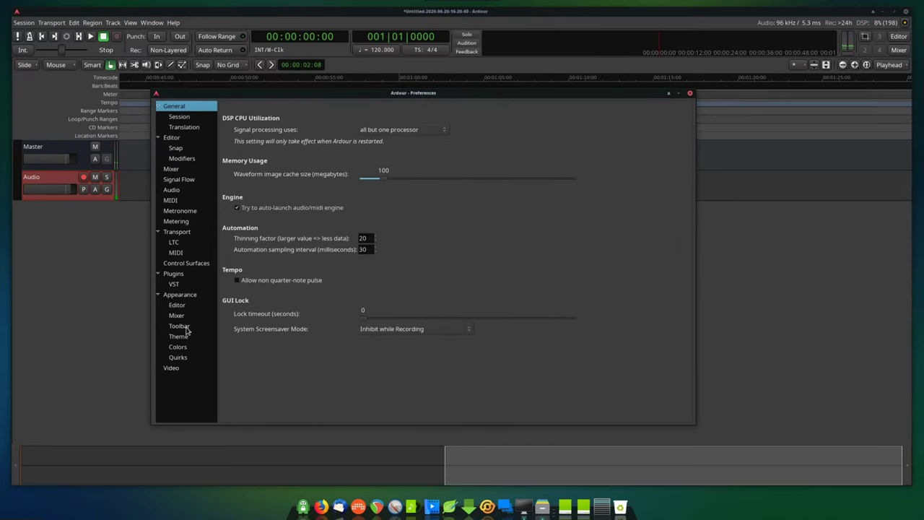
# - Look through the Session, Audio and Mixer preferences for audio routing settings, and close the preferences window
pyautogui.click(186, 117)
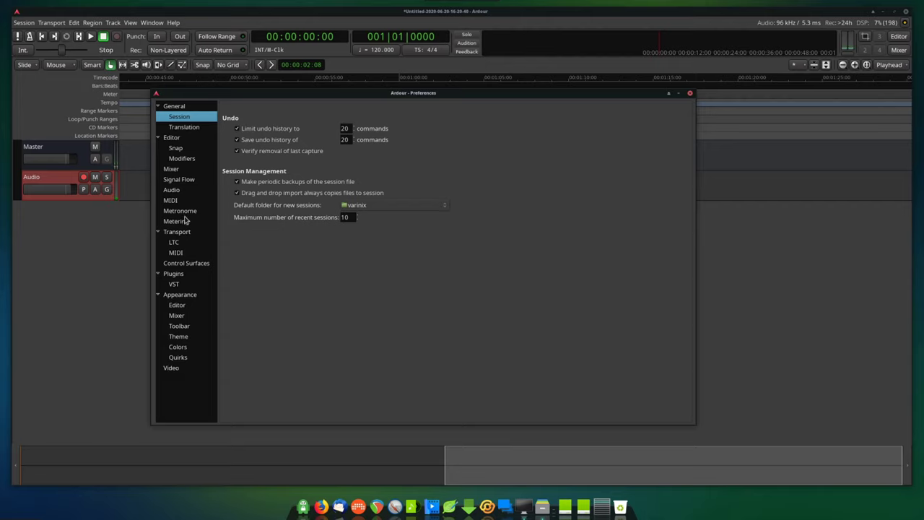
pyautogui.click(170, 192)
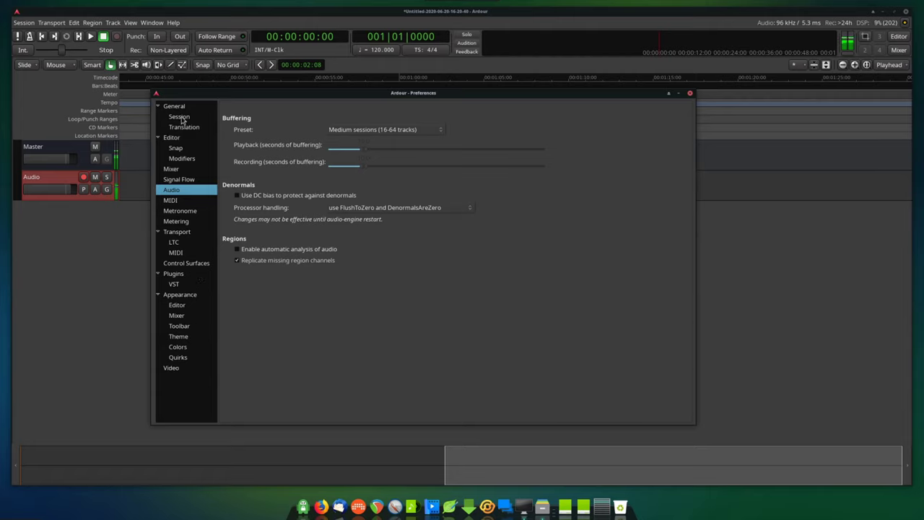
pyautogui.click(177, 172)
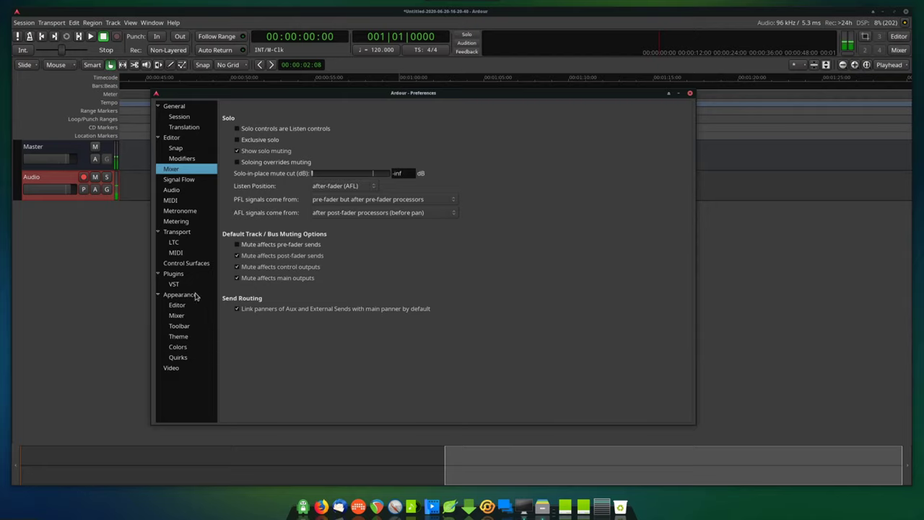
pyautogui.click(690, 94)
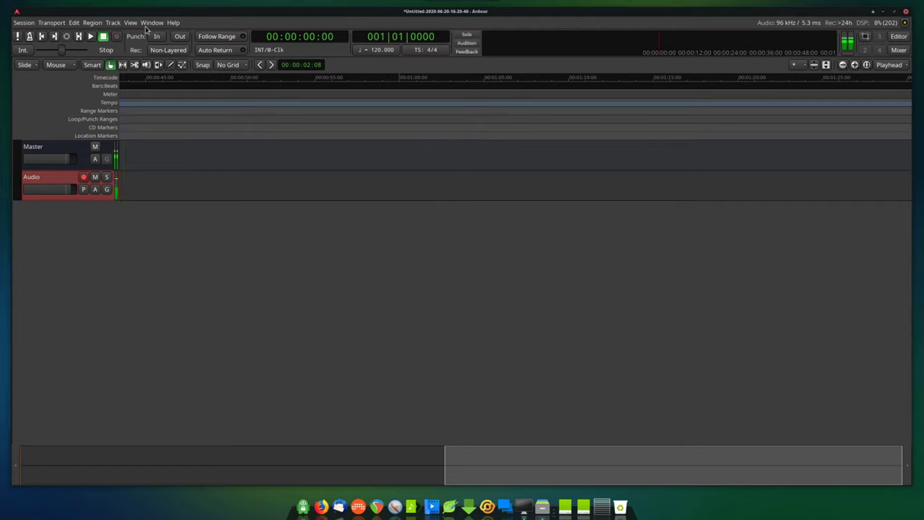
pyautogui.click(27, 25)
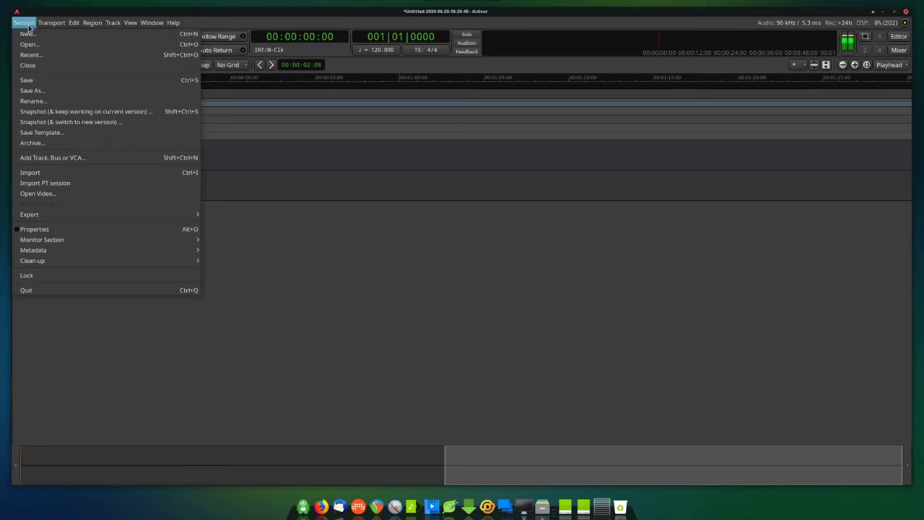
pyautogui.click(370, 268)
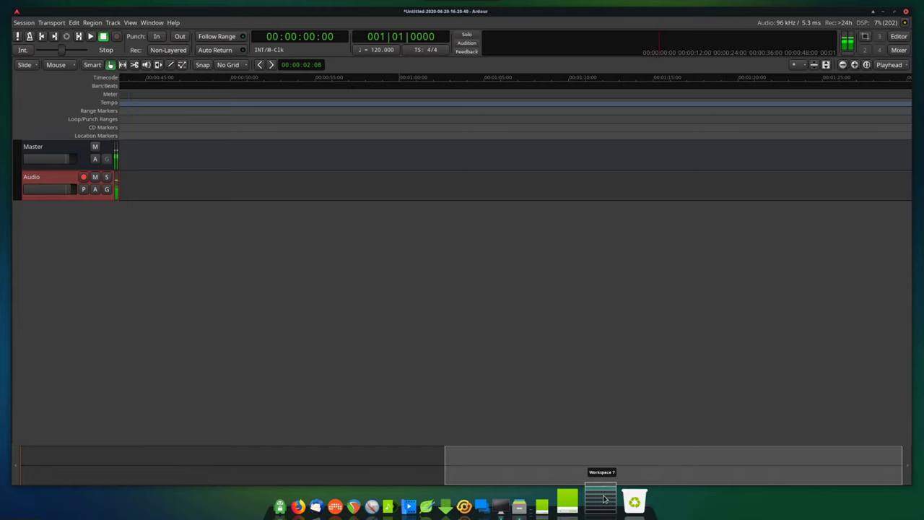
# - Switch to the Catia patchbay and reposition the ardour, PulseAudio JACK Source and Bitwig Studio boxes to separate their connections
pyautogui.scroll(2, 604, 498)
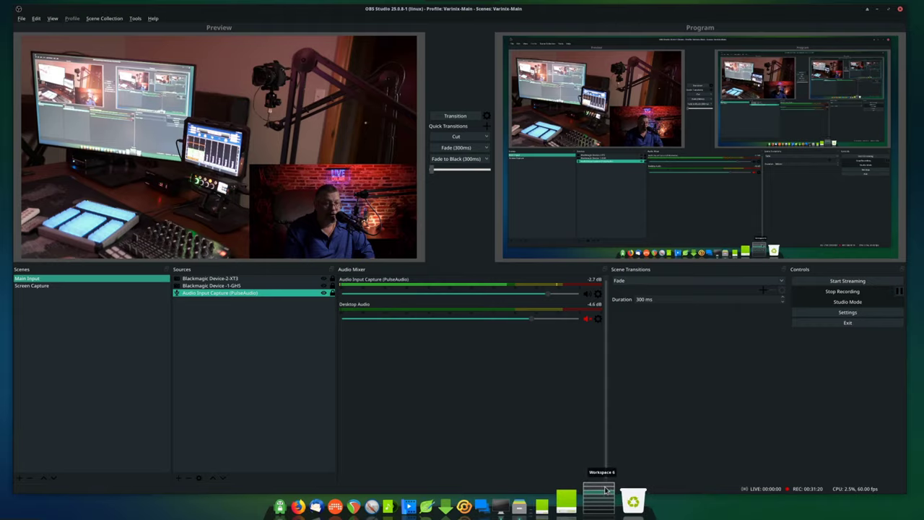
pyautogui.scroll(-1, 605, 496)
pyautogui.scroll(3, 599, 493)
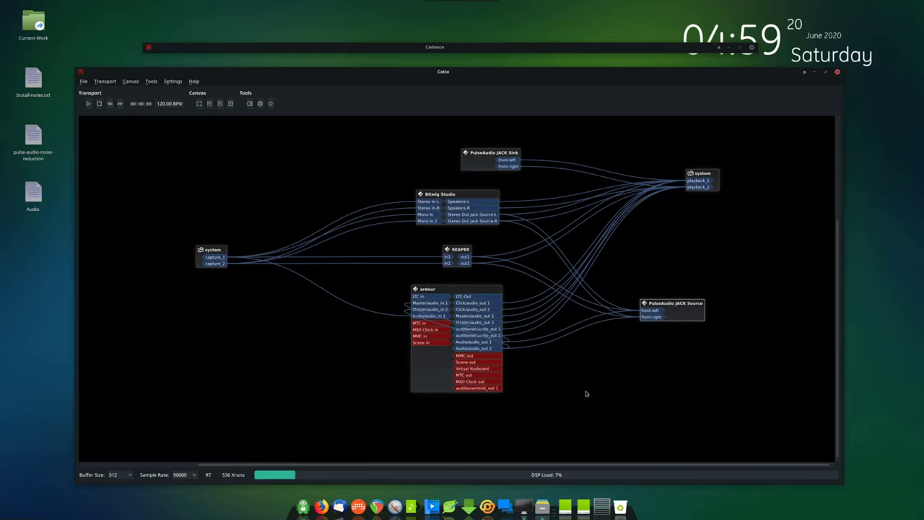
pyautogui.moveTo(483, 290); pyautogui.dragTo(479, 312)
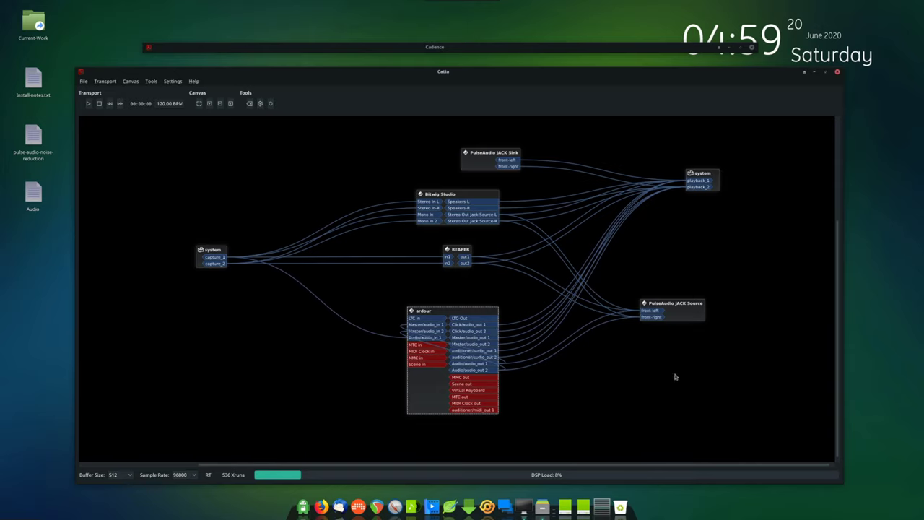
pyautogui.moveTo(678, 316)
pyautogui.mouseDown()
pyautogui.moveTo(683, 380)
pyautogui.moveTo(664, 304)
pyautogui.moveTo(670, 319)
pyautogui.moveTo(691, 318)
pyautogui.moveTo(672, 323)
pyautogui.mouseUp()
pyautogui.moveTo(450, 317); pyautogui.dragTo(458, 298)
pyautogui.moveTo(462, 199); pyautogui.dragTo(462, 195)
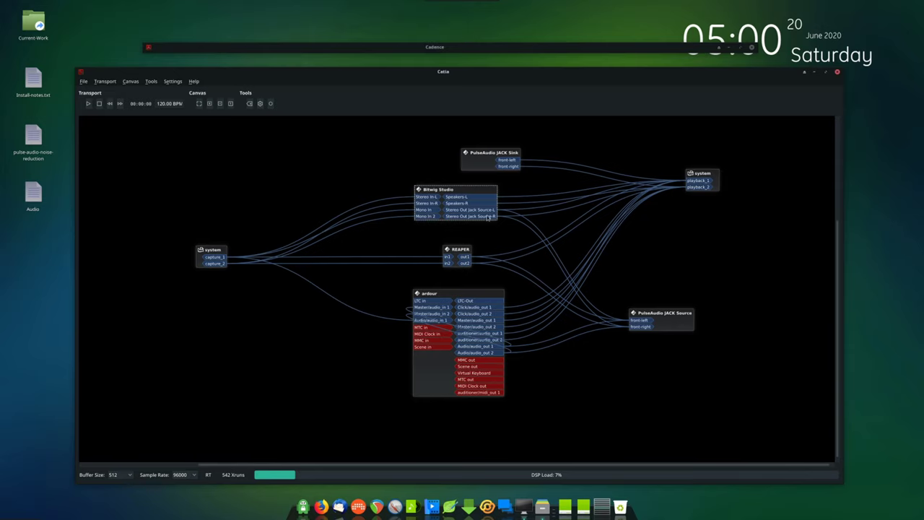
# - Highlight Bitwig Studio's Stereo Out Jack Source-L connections and raise the PulseAudio JACK Source box to about REAPER's level
pyautogui.moveTo(689, 326); pyautogui.dragTo(713, 314)
pyautogui.moveTo(494, 210); pyautogui.dragTo(663, 309)
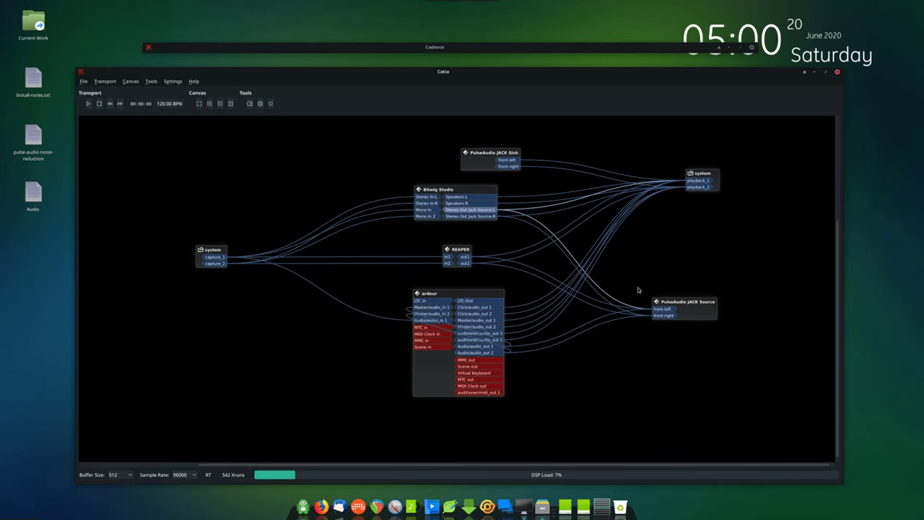
pyautogui.moveTo(697, 312); pyautogui.dragTo(696, 296)
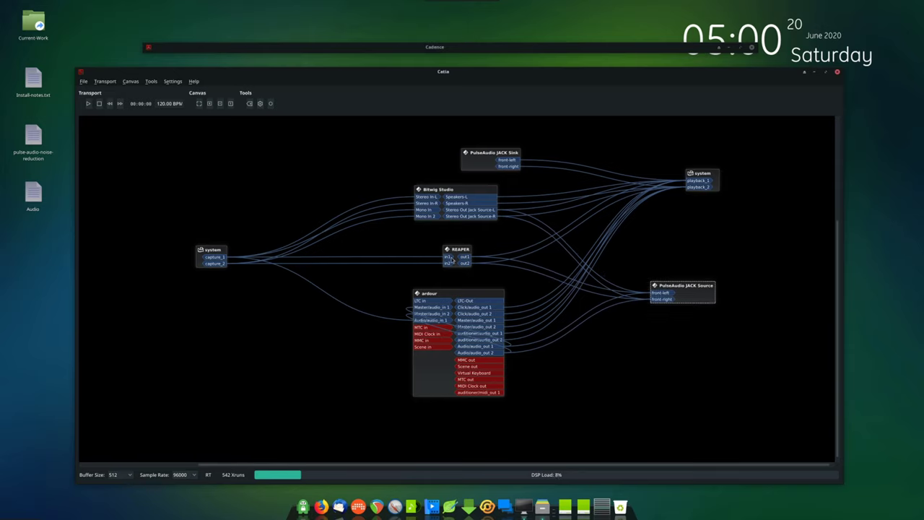
pyautogui.moveTo(448, 254); pyautogui.dragTo(450, 252)
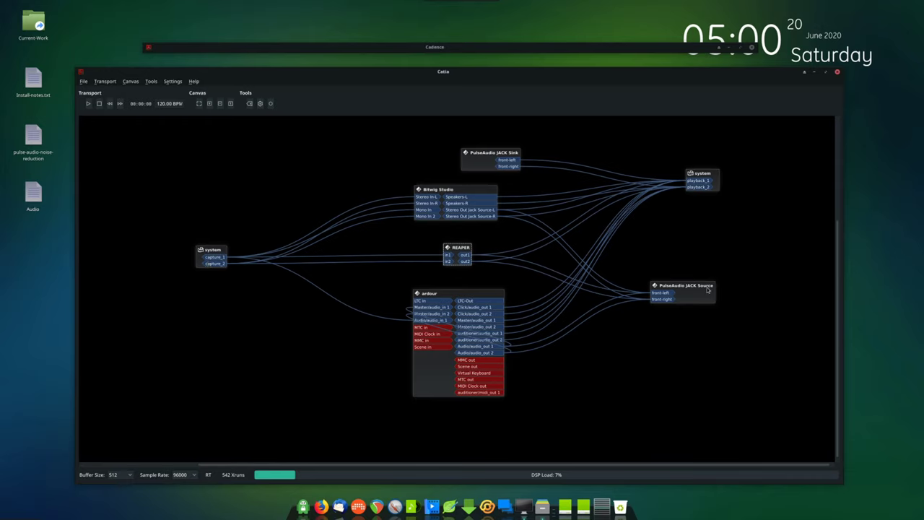
pyautogui.moveTo(702, 302); pyautogui.dragTo(705, 274)
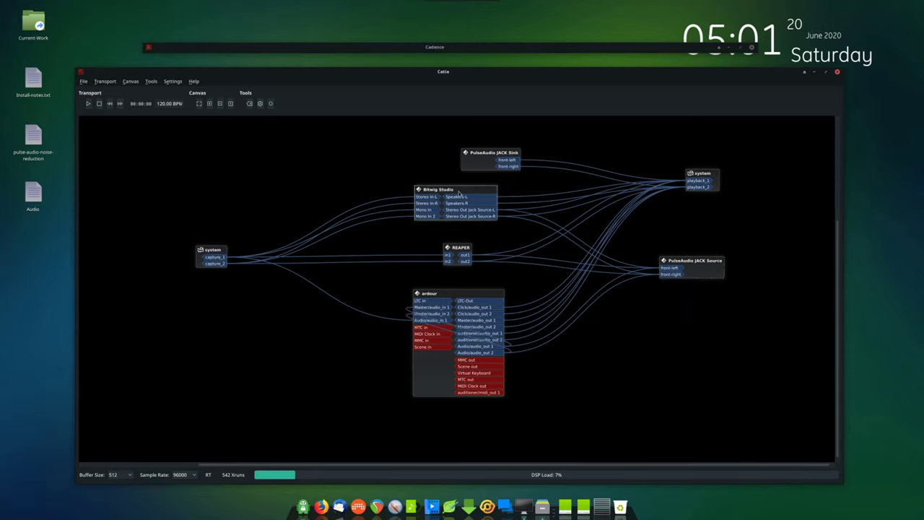
# - Move the ardour box up closer to REAPER and nudge the Bitwig Studio and REAPER boxes into line above it
pyautogui.click(464, 295)
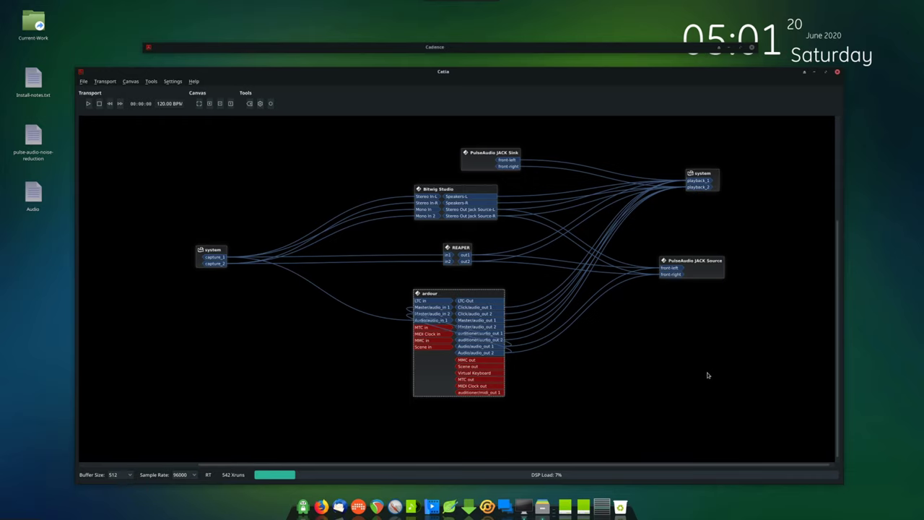
pyautogui.moveTo(473, 299); pyautogui.dragTo(470, 287)
pyautogui.click(460, 191)
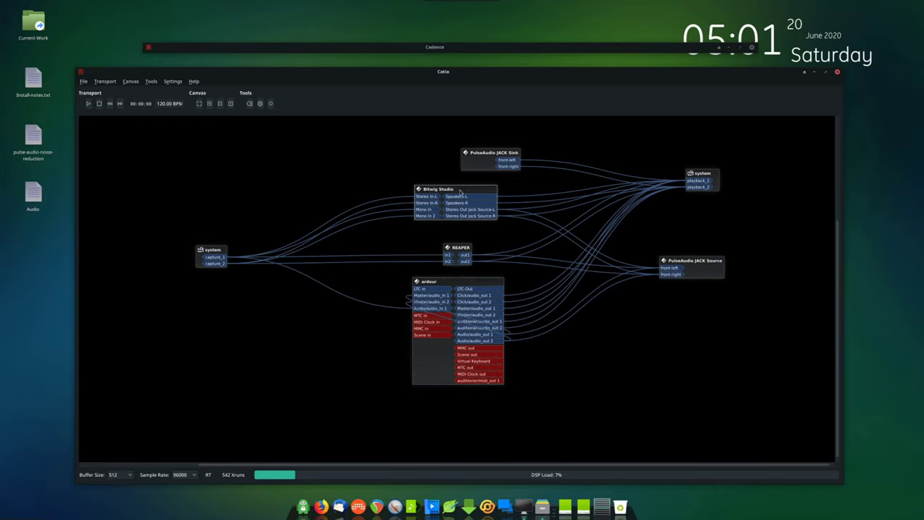
pyautogui.moveTo(459, 189); pyautogui.dragTo(461, 194)
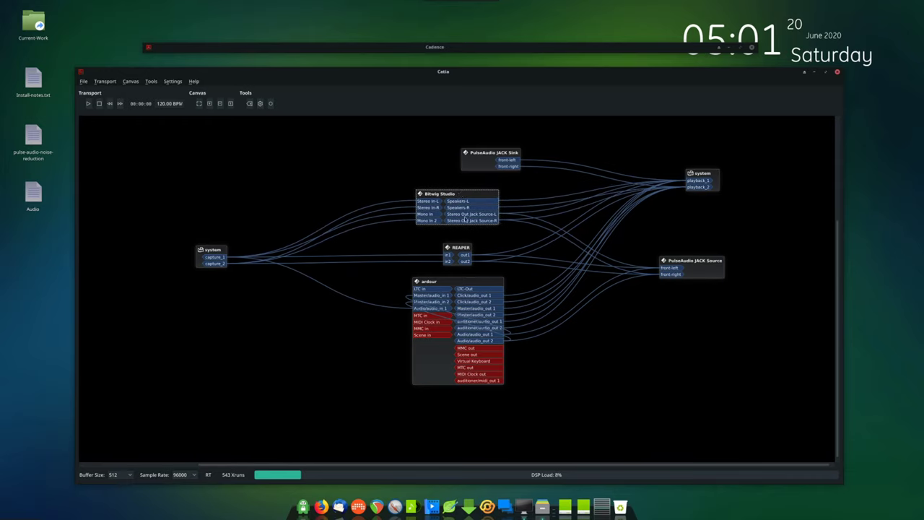
pyautogui.moveTo(452, 247); pyautogui.dragTo(452, 244)
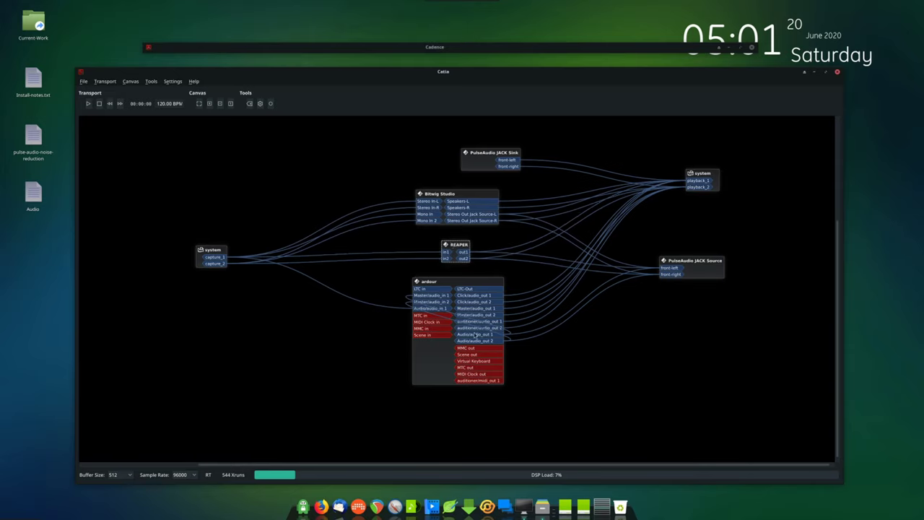
pyautogui.click(474, 286)
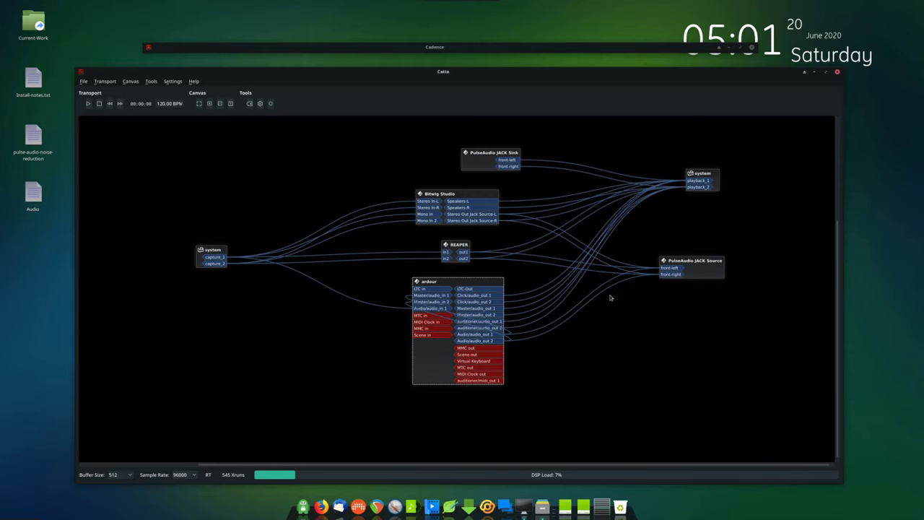
# - Move the PulseAudio JACK Source box slightly lower and closer to the three DAW boxes
pyautogui.moveTo(703, 273); pyautogui.dragTo(686, 288)
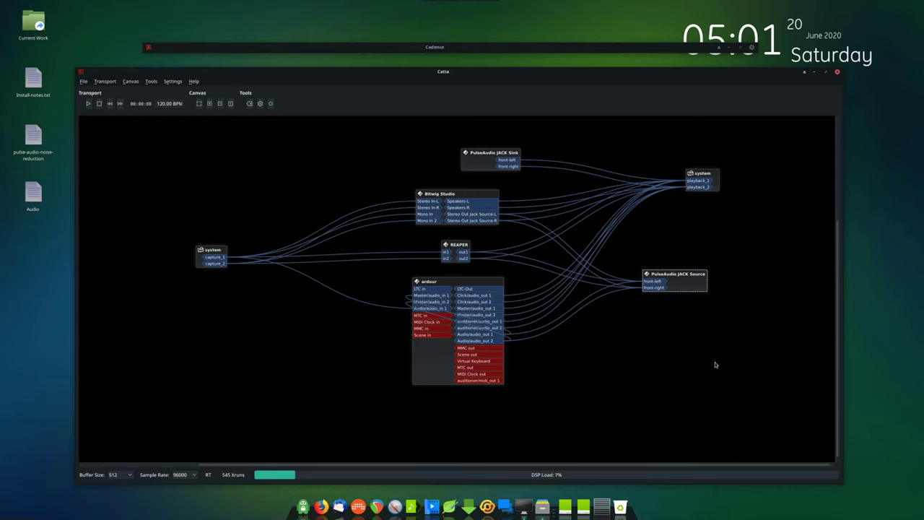
pyautogui.moveTo(697, 287); pyautogui.dragTo(657, 292)
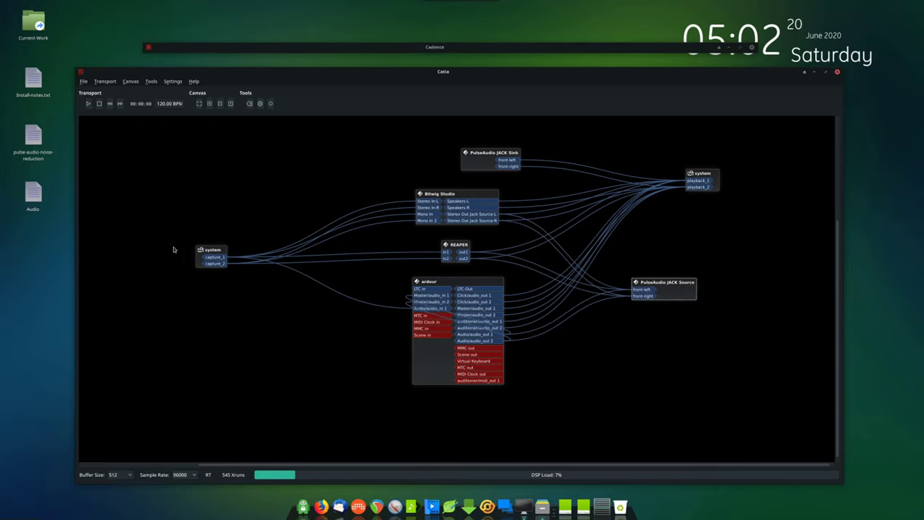
pyautogui.moveTo(687, 296)
pyautogui.mouseDown()
pyautogui.moveTo(695, 273)
pyautogui.moveTo(692, 281)
pyautogui.mouseUp()
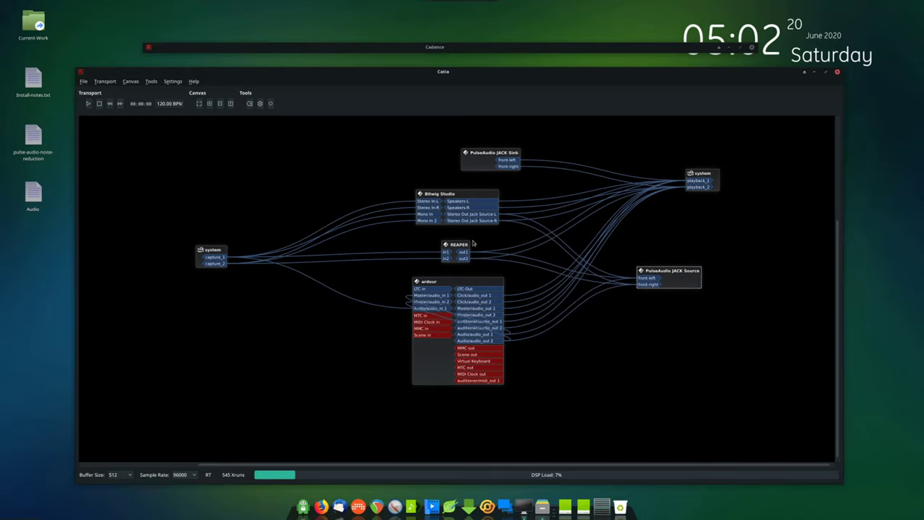
# - Switch to Ardour and mute its Audio track
pyautogui.click(606, 499)
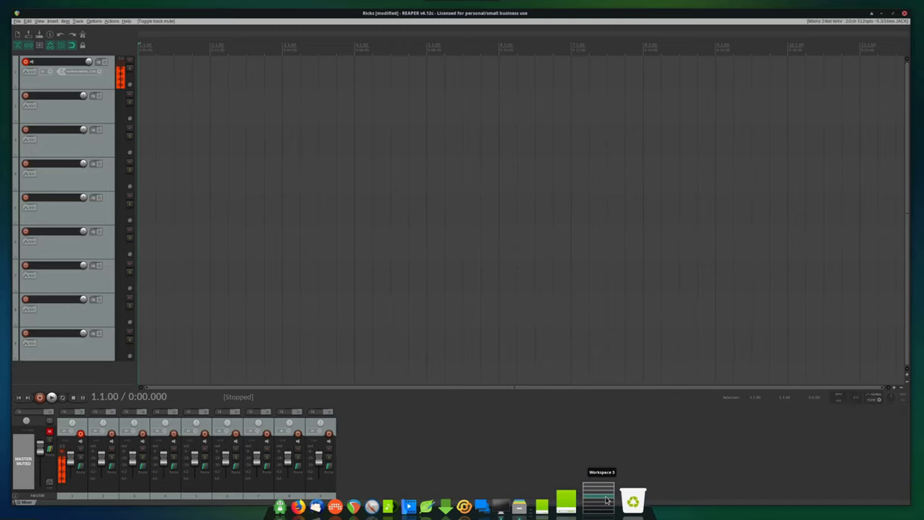
pyautogui.click(606, 491)
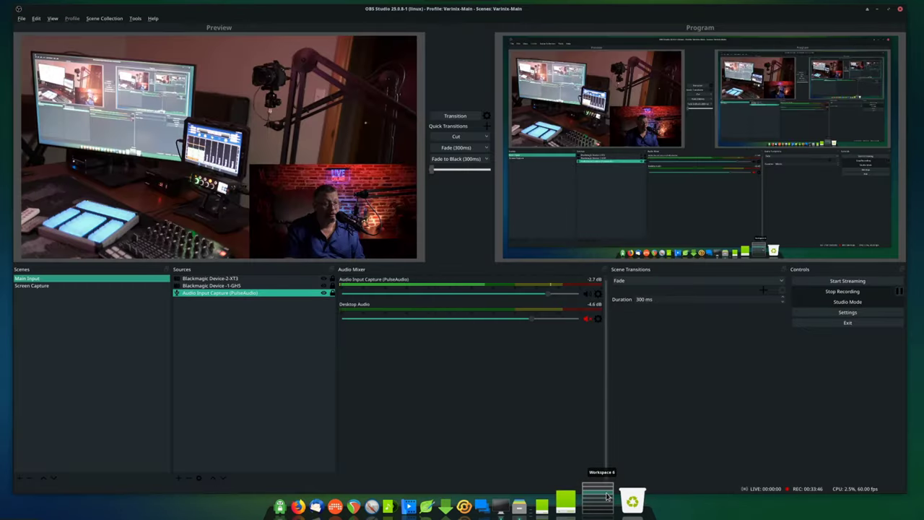
pyautogui.click(606, 491)
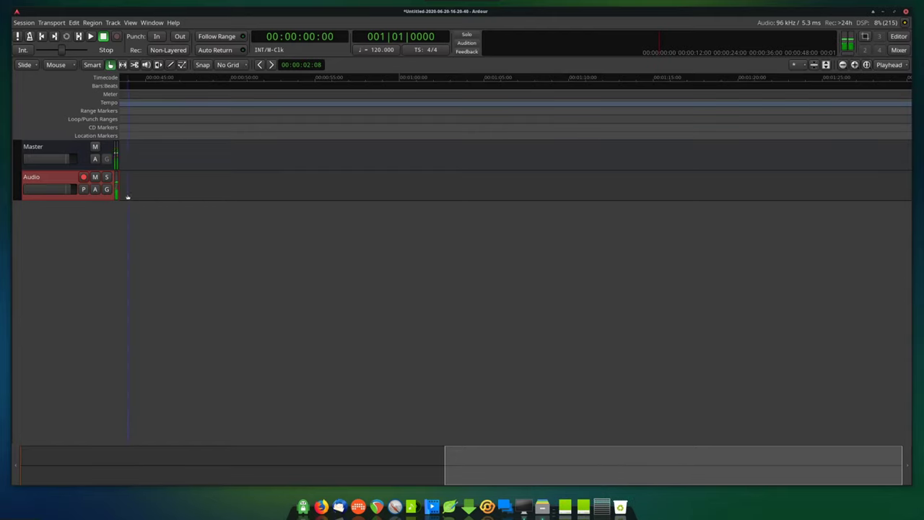
pyautogui.click(95, 176)
# - Confirm the PulseAudio input capture is silent in OBS Studio, and switch to Bitwig Studio to unmute its vocal mic track
pyautogui.click(603, 491)
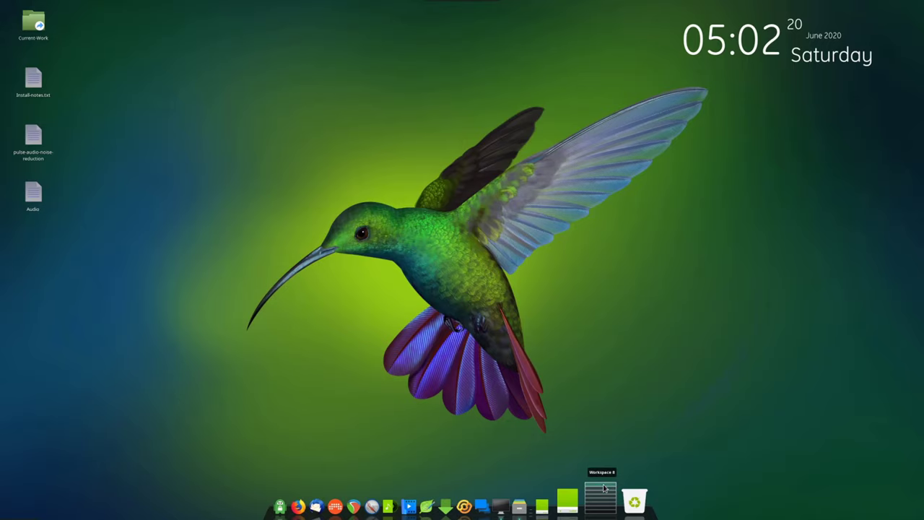
pyautogui.click(604, 494)
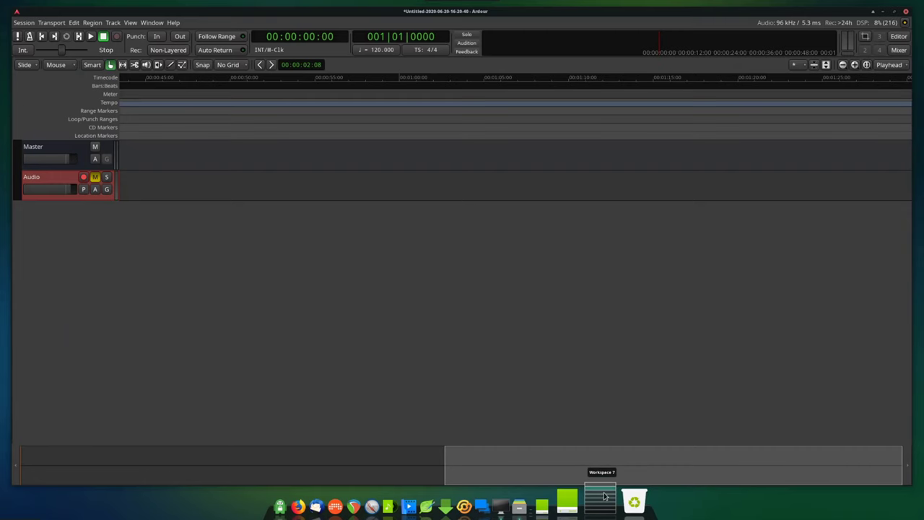
pyautogui.click(604, 496)
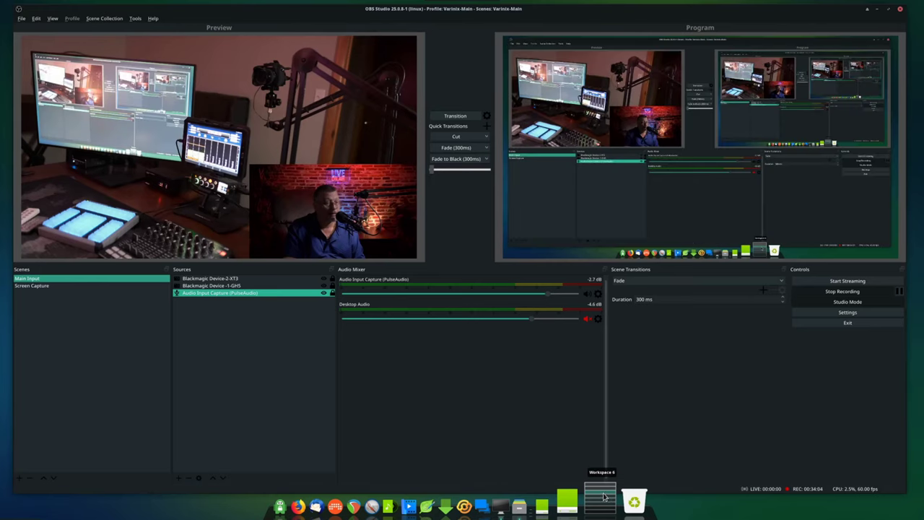
pyautogui.click(603, 498)
pyautogui.click(603, 503)
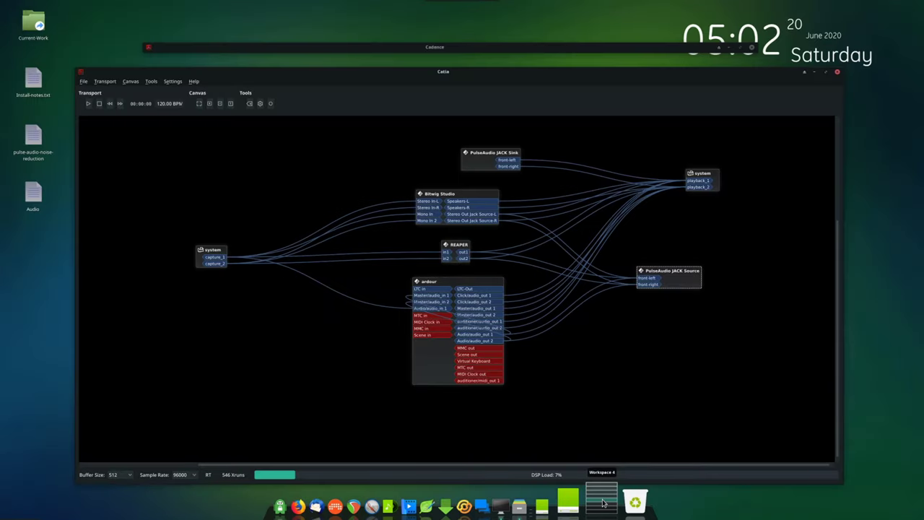
pyautogui.click(603, 504)
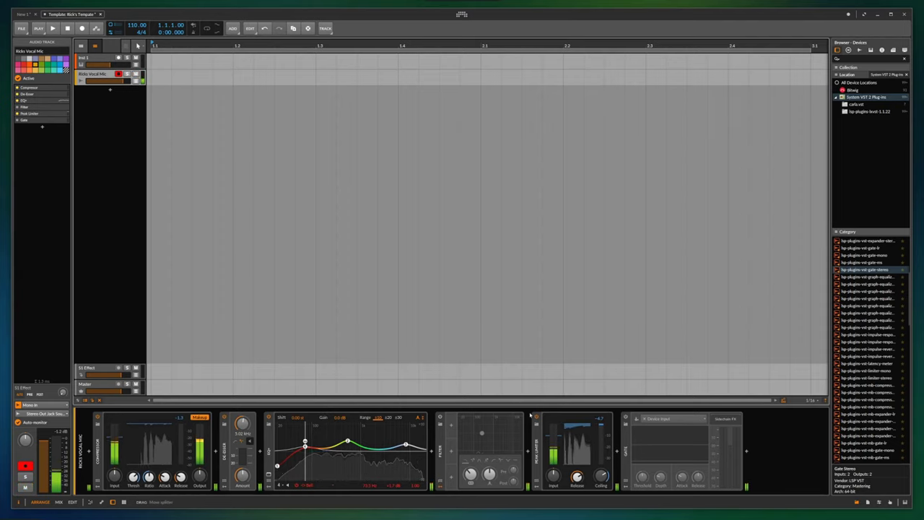
# - Switch to OBS Studio and check the PulseAudio input capture level
pyautogui.moveTo(498, 515)
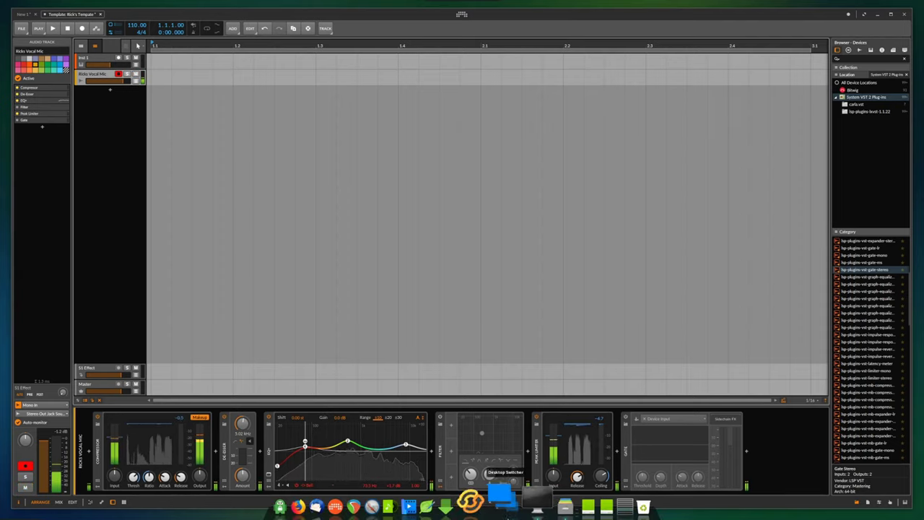
pyautogui.click(606, 499)
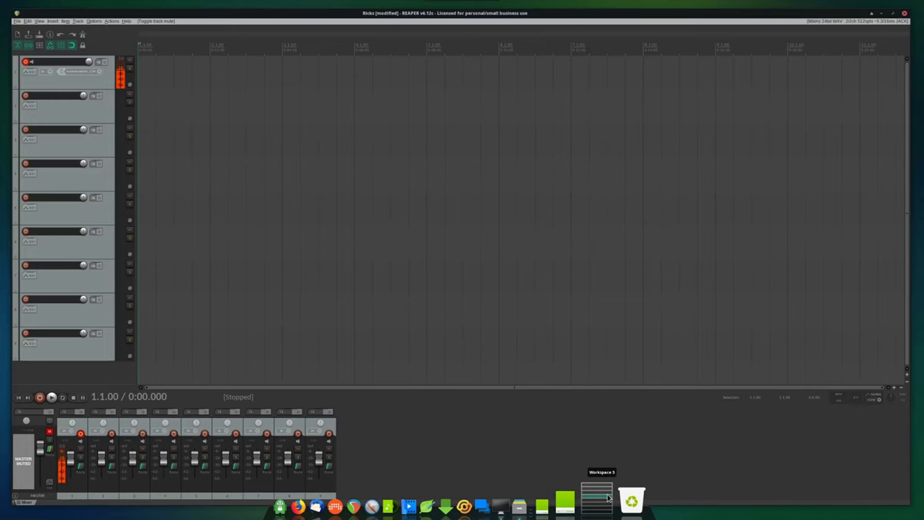
pyautogui.click(606, 497)
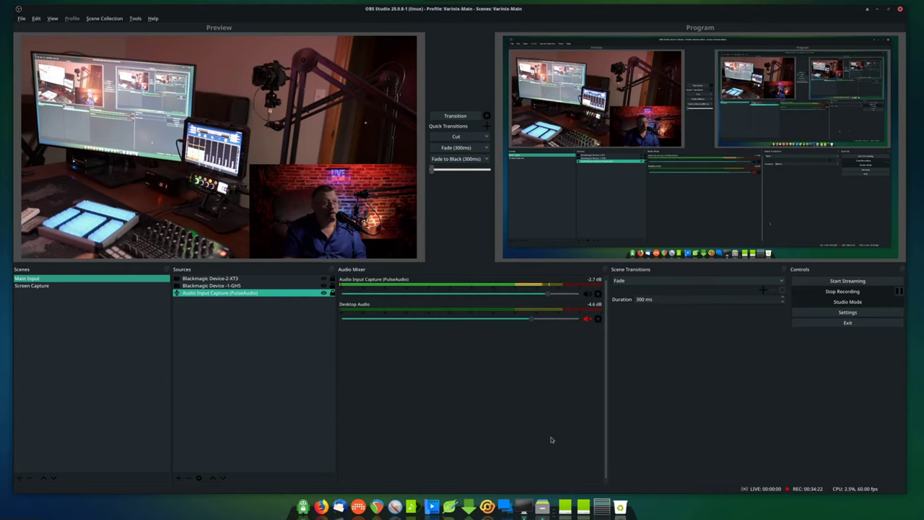
# - Point out the Blackmagic Device-2-XT3 and Blackmagic Device-1-GH5 camera sources in the Main Input scene by selecting each in turn
pyautogui.click(87, 285)
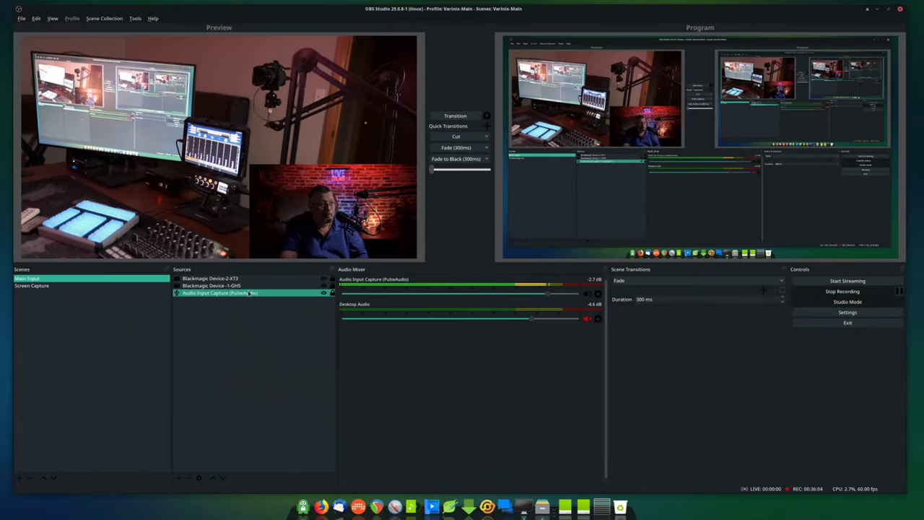
pyautogui.press('Up')
pyautogui.press('Up')
pyautogui.press('Down')
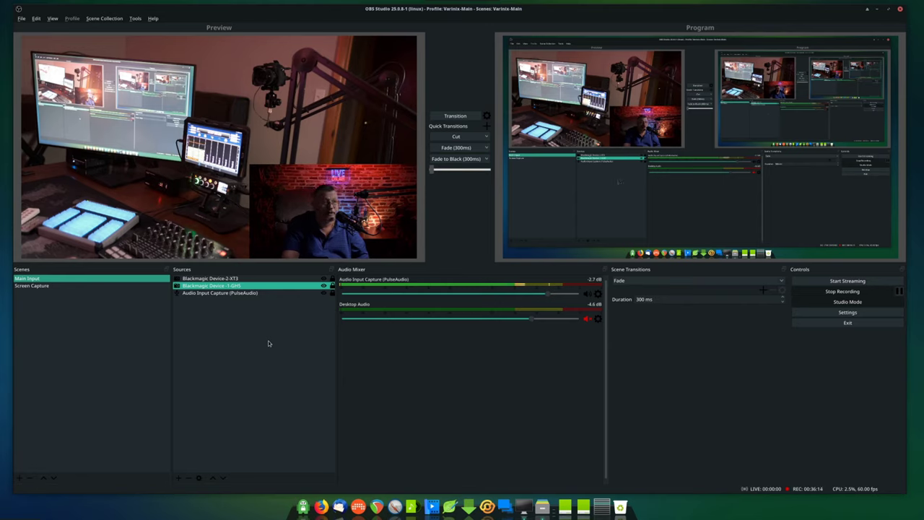
pyautogui.click(230, 279)
pyautogui.click(233, 286)
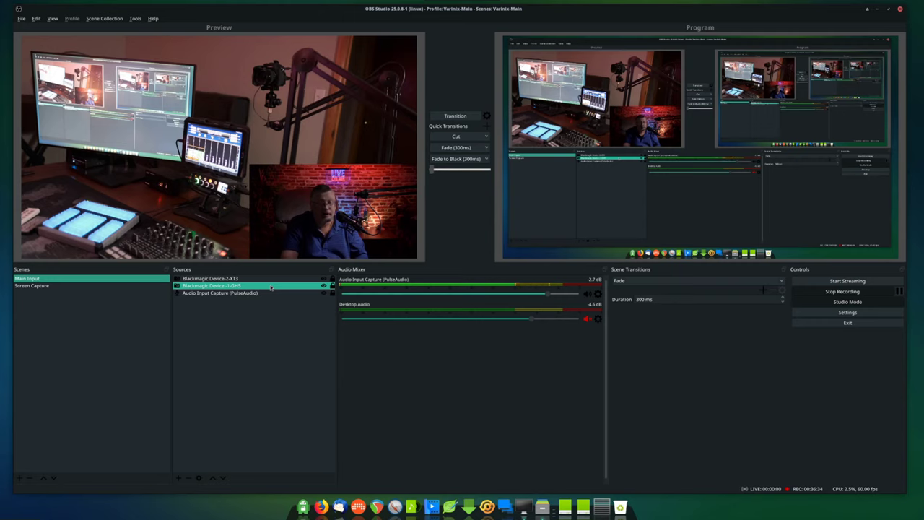
pyautogui.click(267, 279)
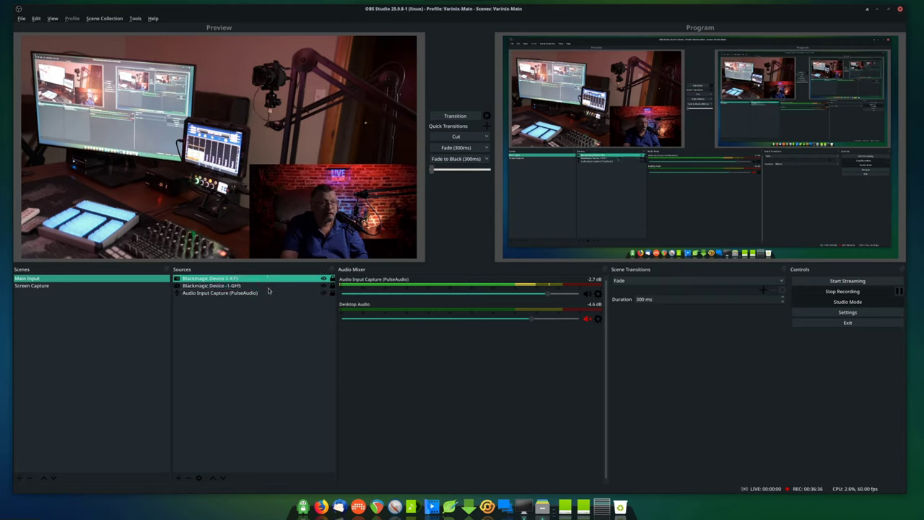
pyautogui.click(269, 287)
pyautogui.click(268, 280)
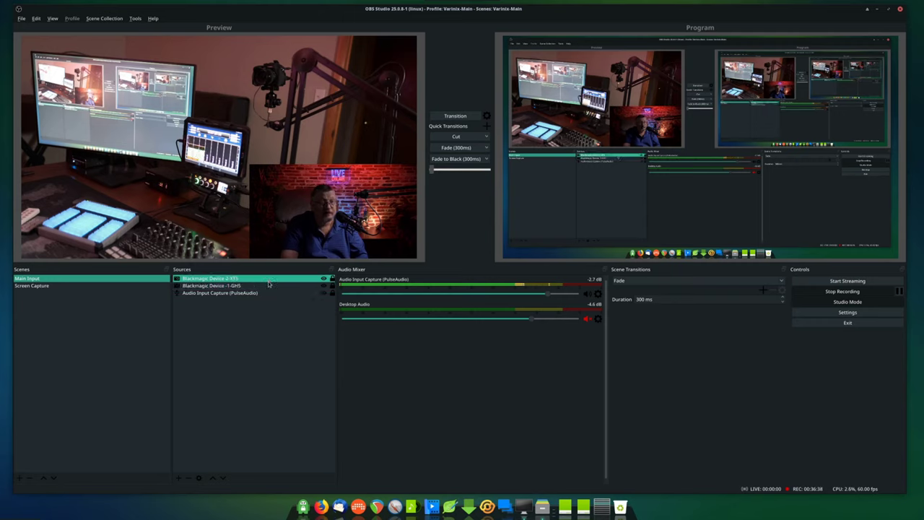
pyautogui.click(264, 286)
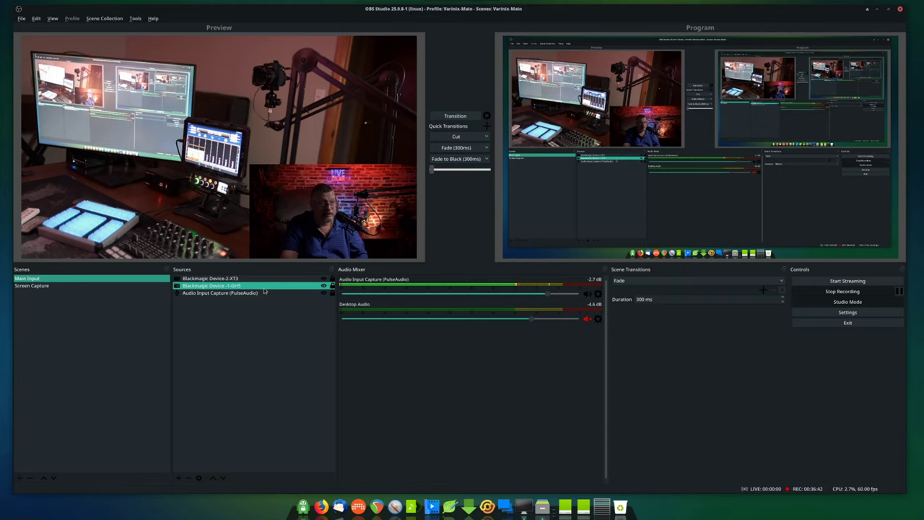
pyautogui.click(220, 281)
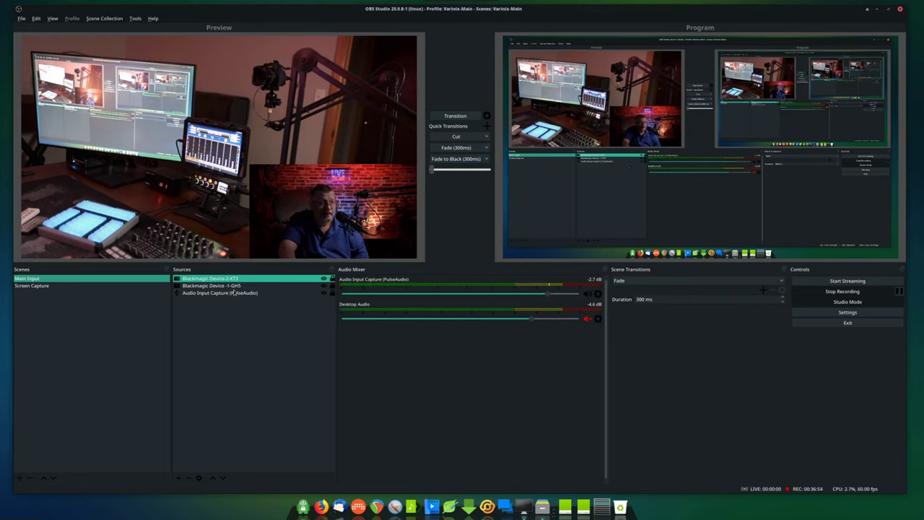
# - Show the Screen Capture scene and its sources, and put the Main Input scene back on the program output
pyautogui.click(53, 287)
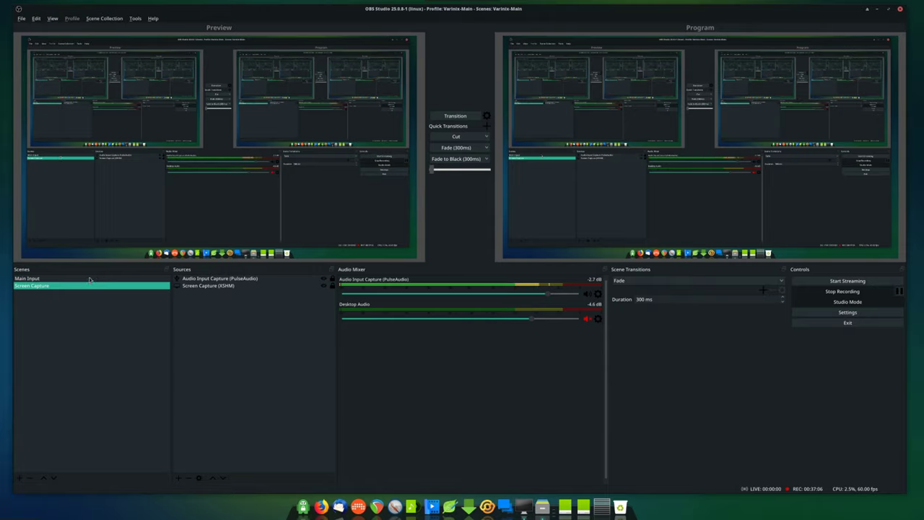
pyautogui.doubleClick(89, 280)
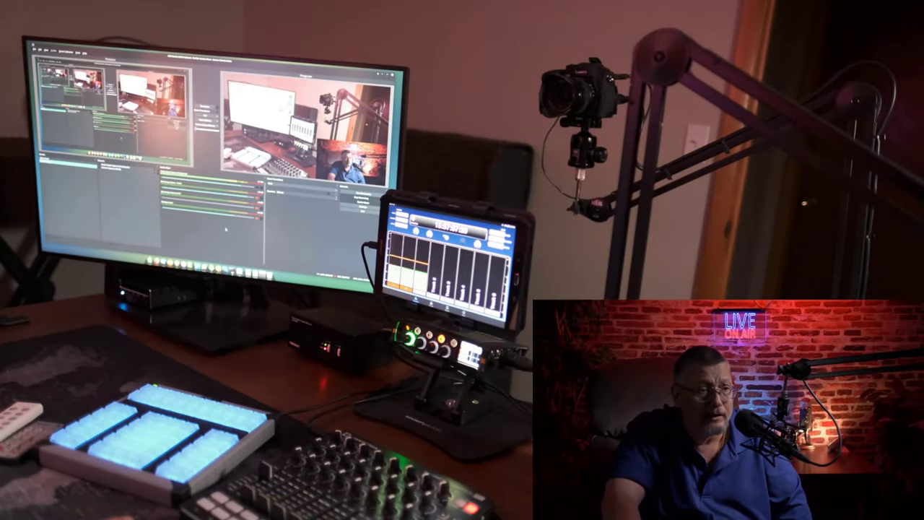